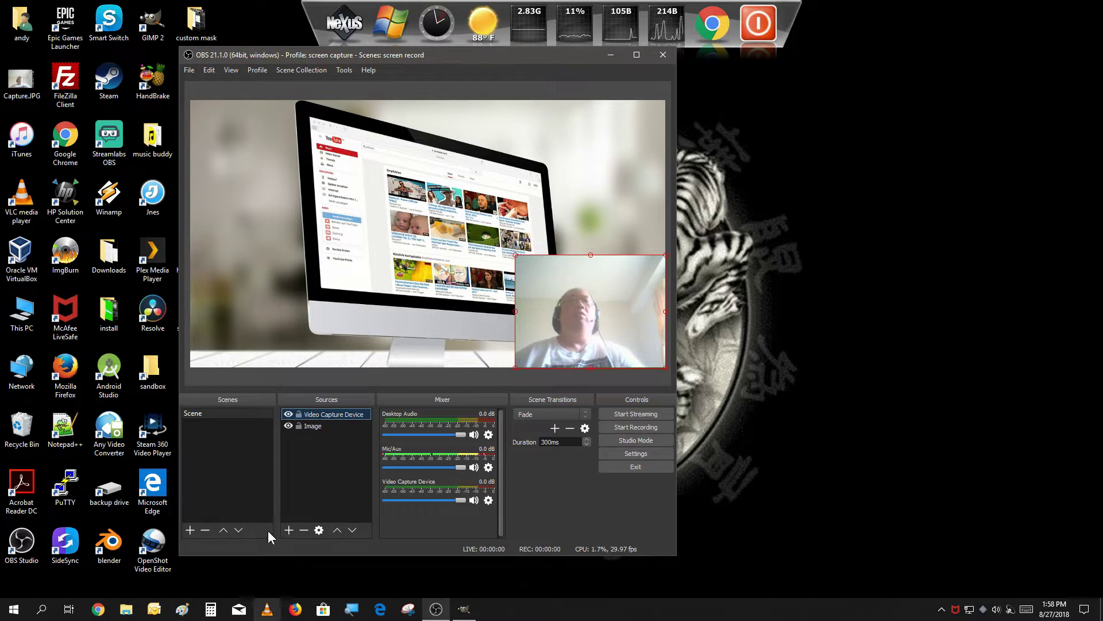
Add an Image Mask/Blend effect filter to the Video Capture Device source, keeping the default filter name
right_click(358, 415)
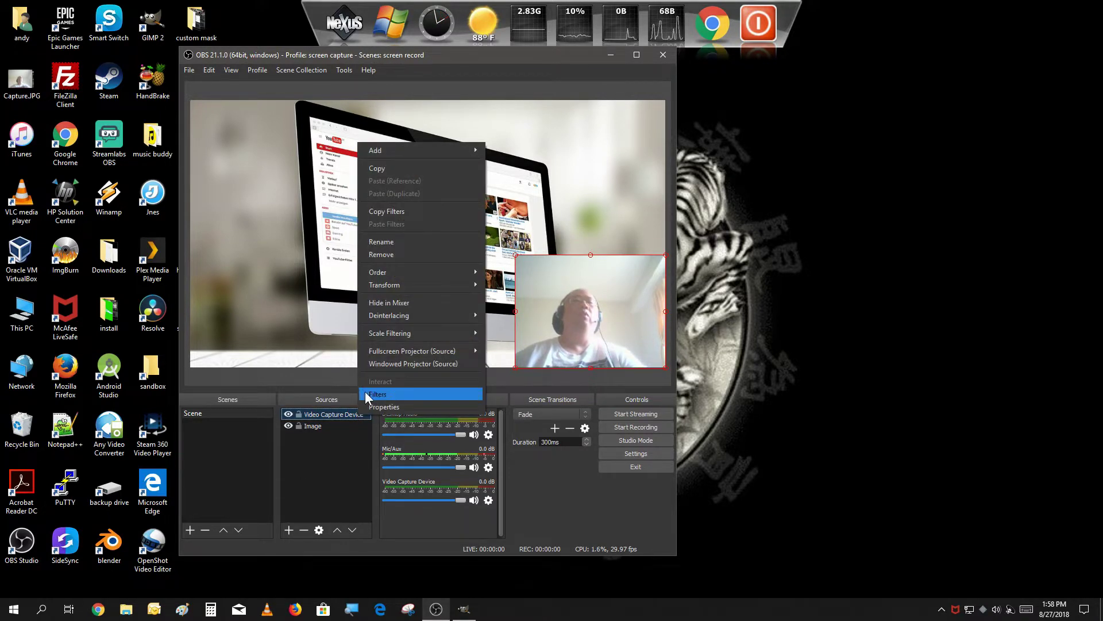
left_click(364, 389)
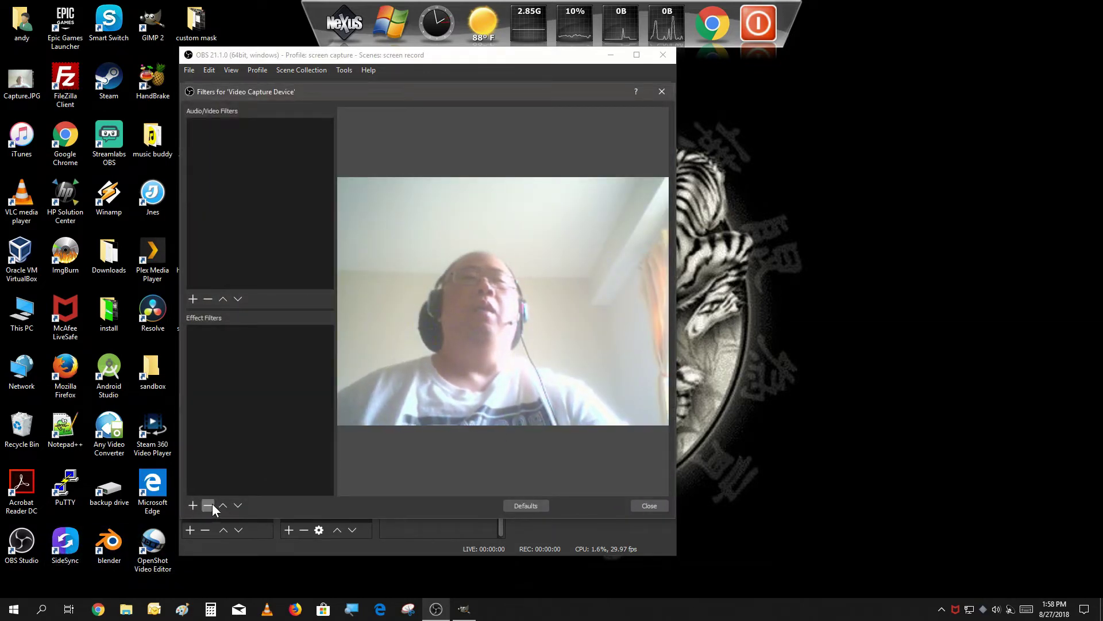
left_click(194, 505)
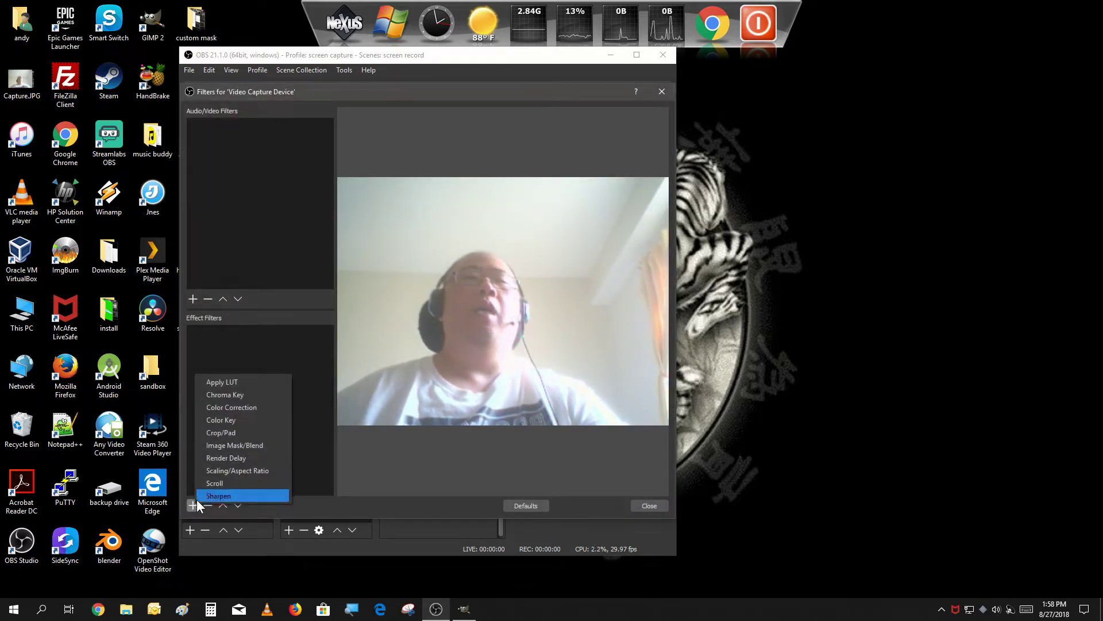
left_click(224, 444)
left_click(398, 326)
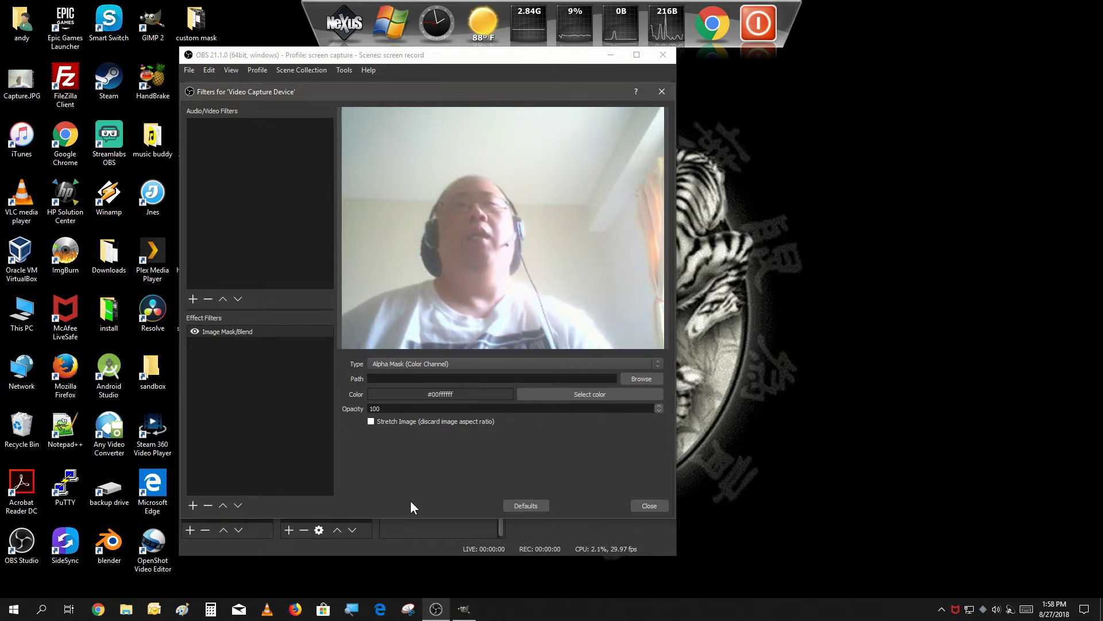
Set the mask type to Alpha Mask (Alpha Channel), load circle.png from the Desktop as its image, and close the filters
left_click(539, 360)
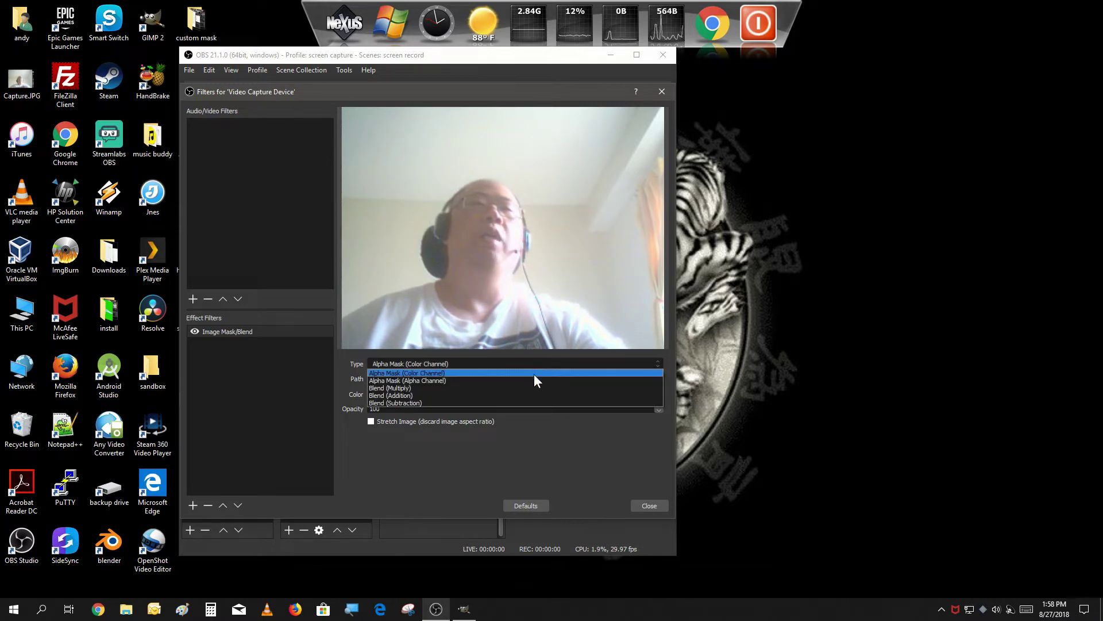
left_click(533, 380)
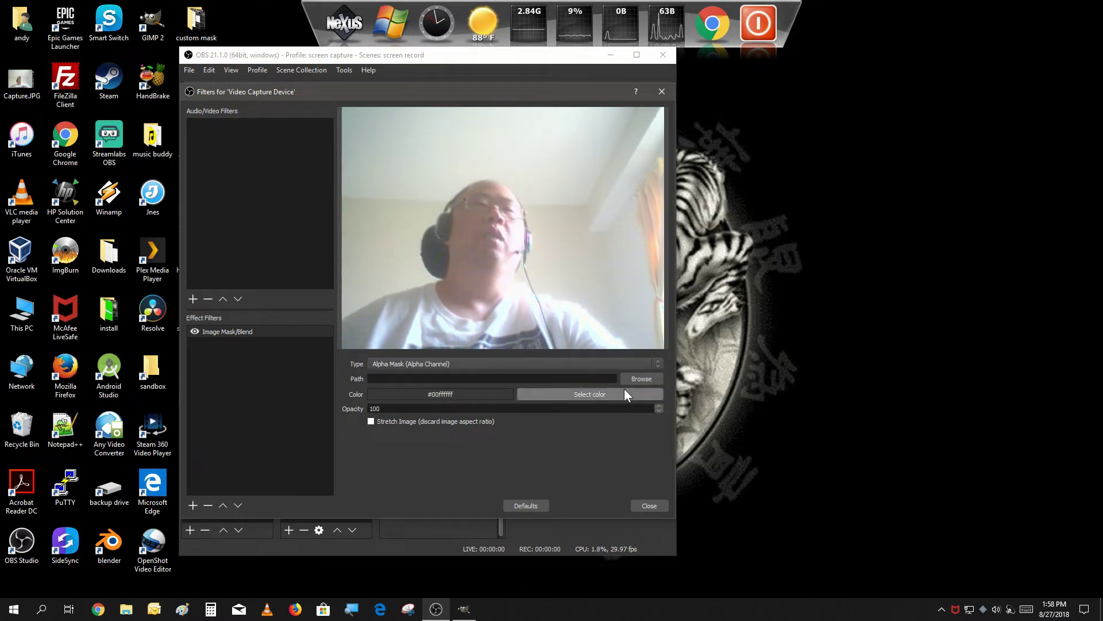
left_click(641, 379)
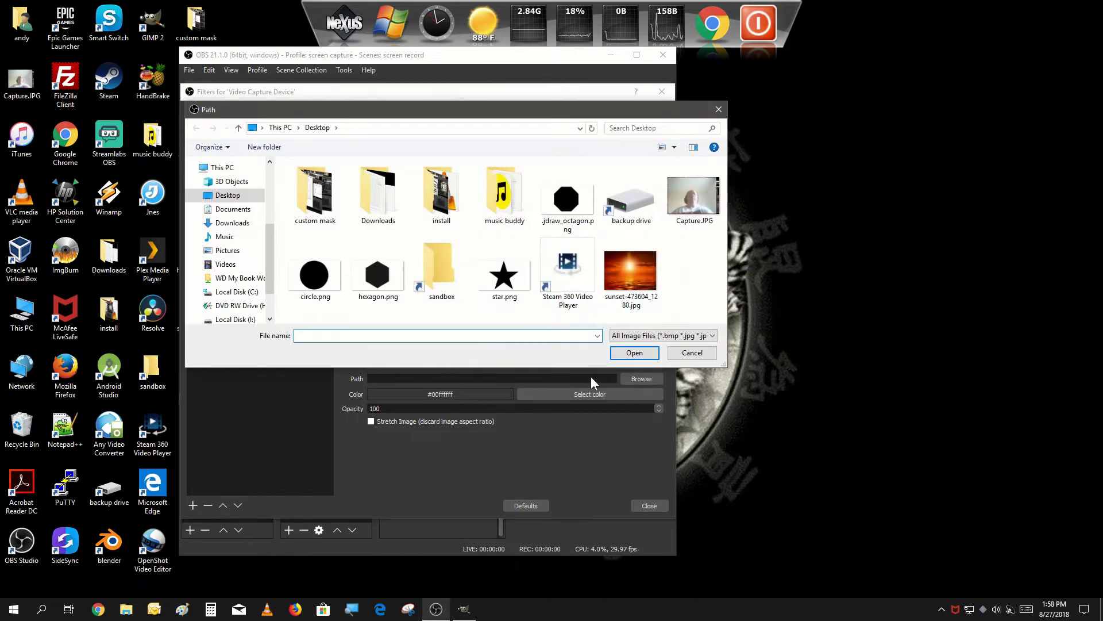
left_click(312, 292)
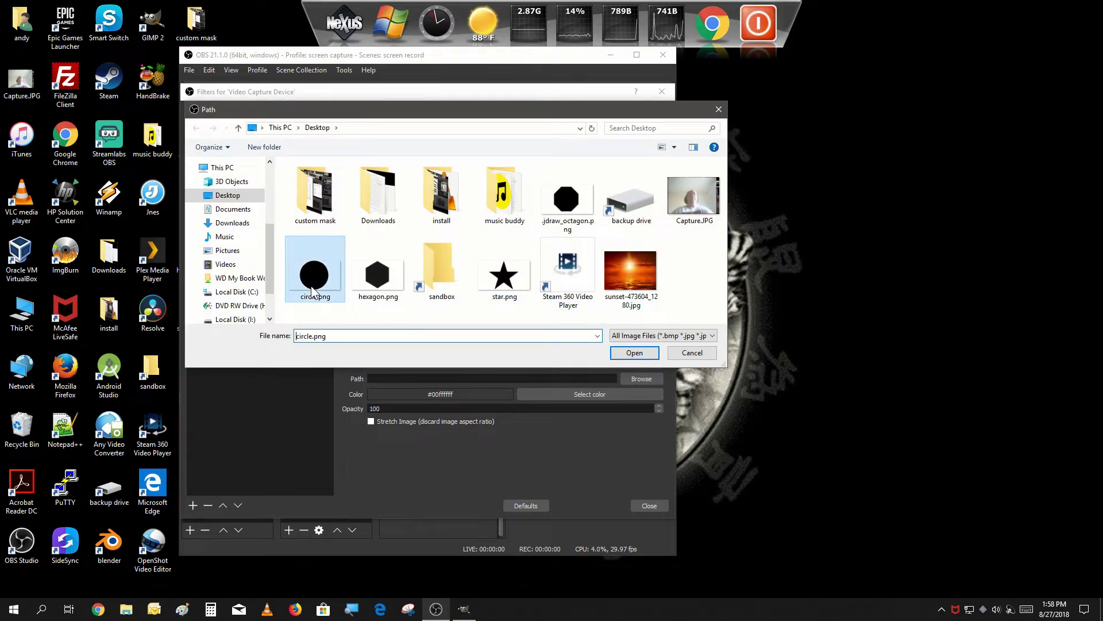
left_click(624, 355)
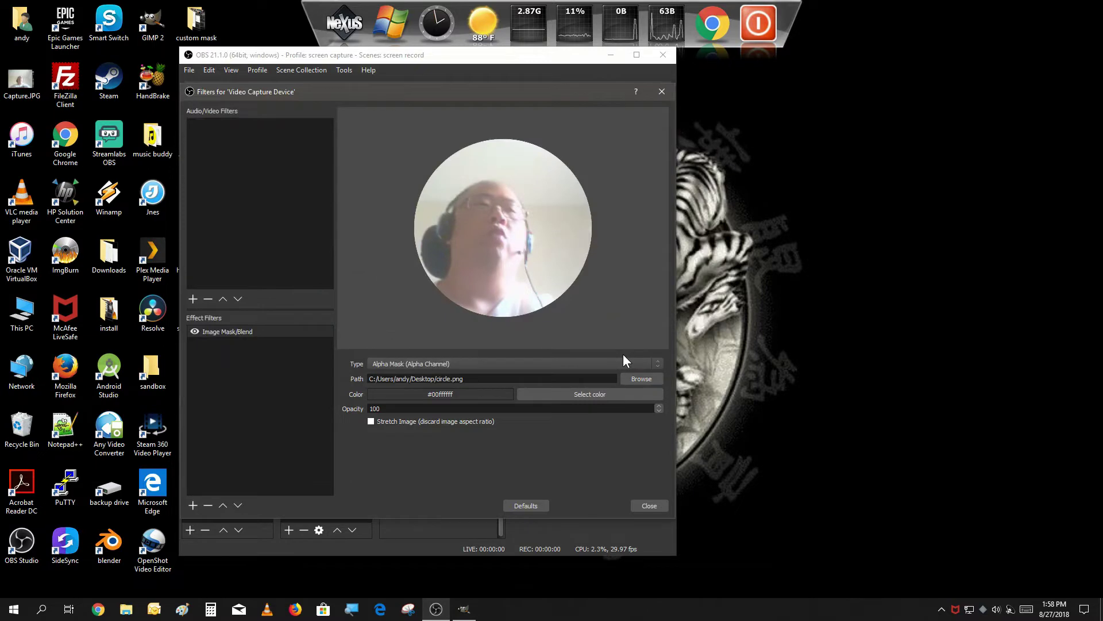
left_click(647, 505)
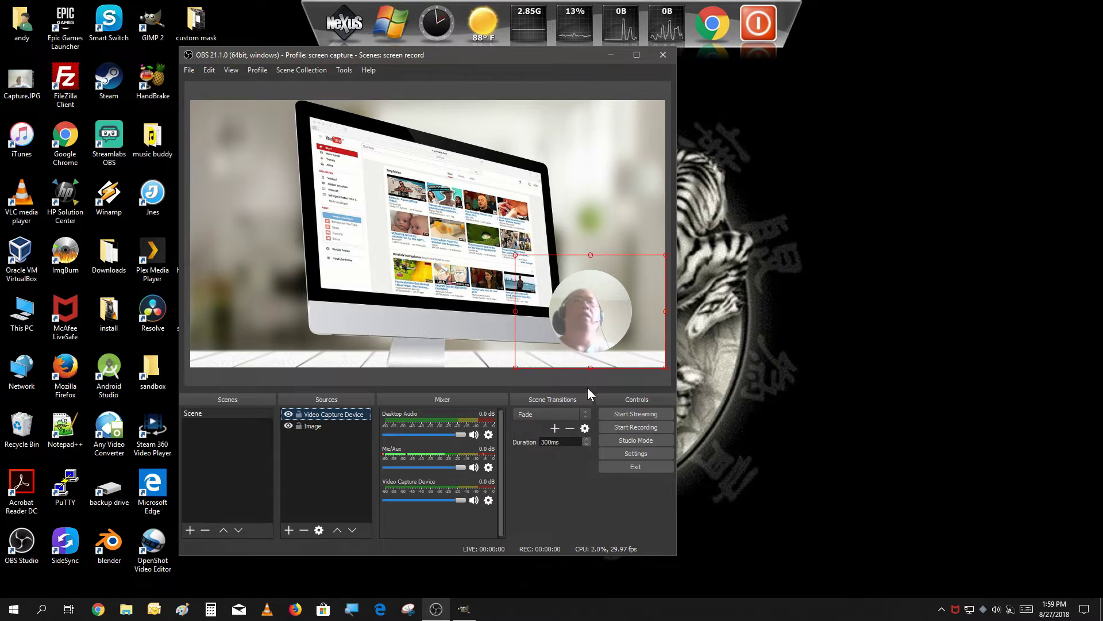
Reopen the Video Capture Device filters and change the Image Mask/Blend image to .jdraw_octagon.png from the Desktop
right_click(362, 412)
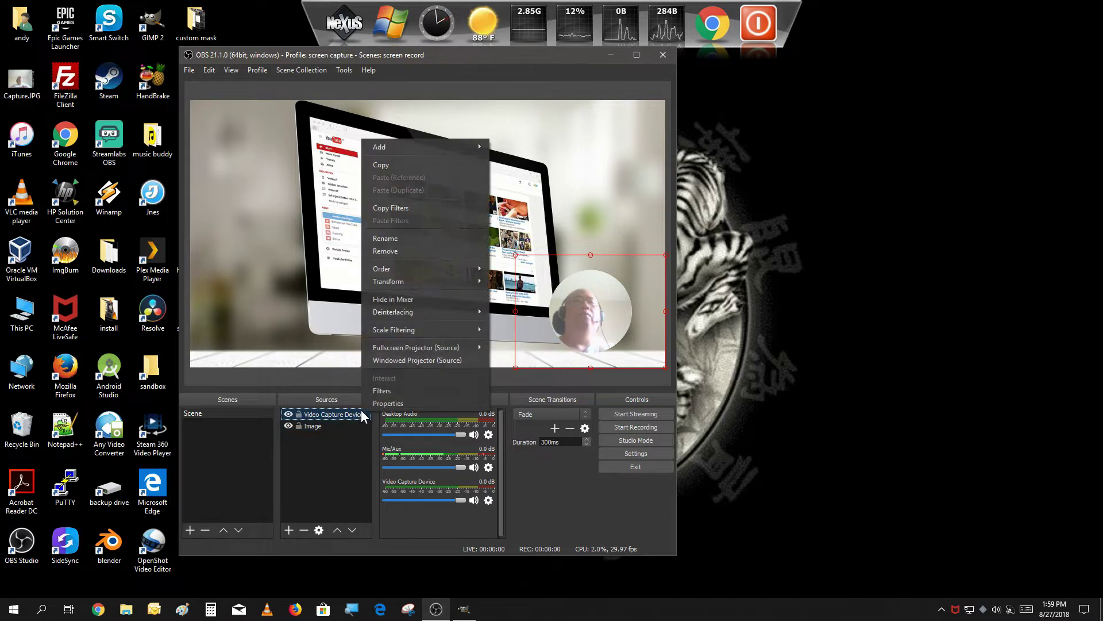
left_click(383, 391)
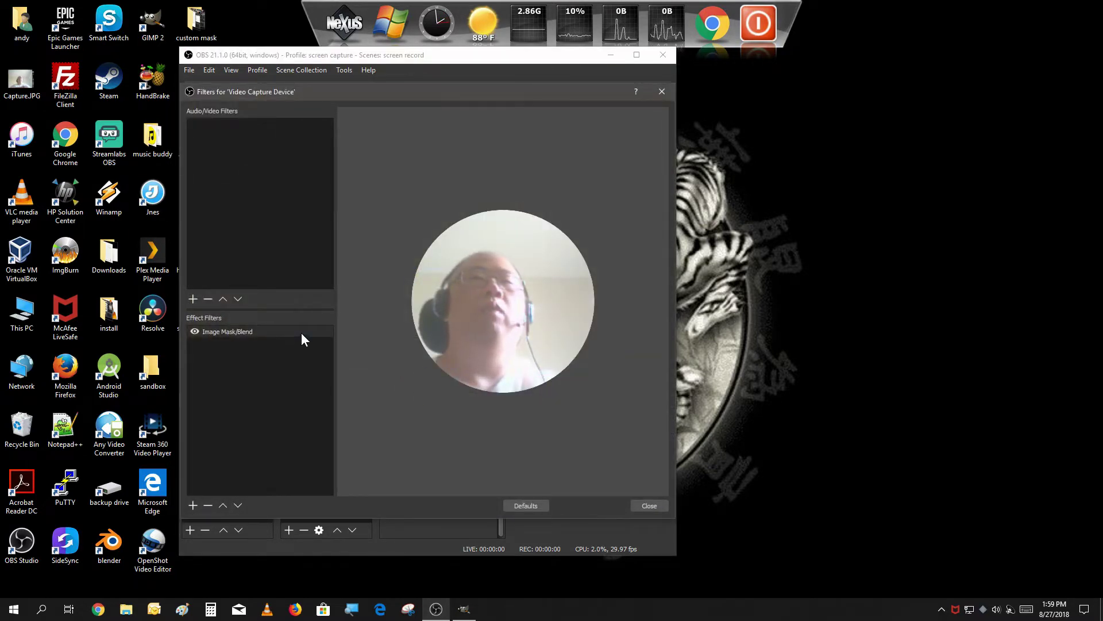
left_click(301, 332)
left_click(646, 379)
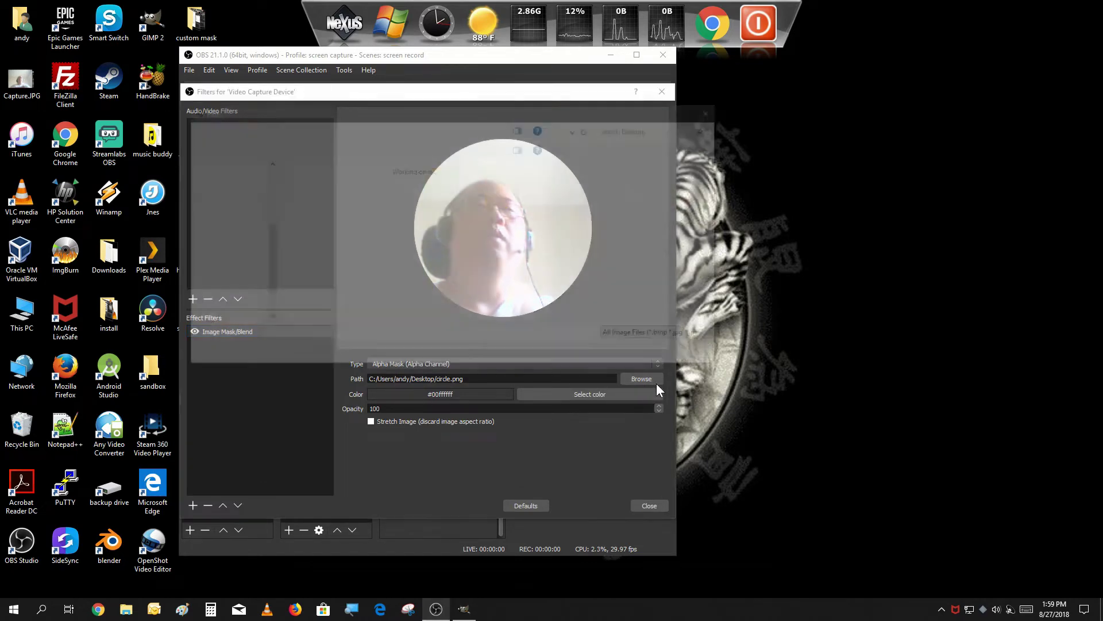
left_click(573, 213)
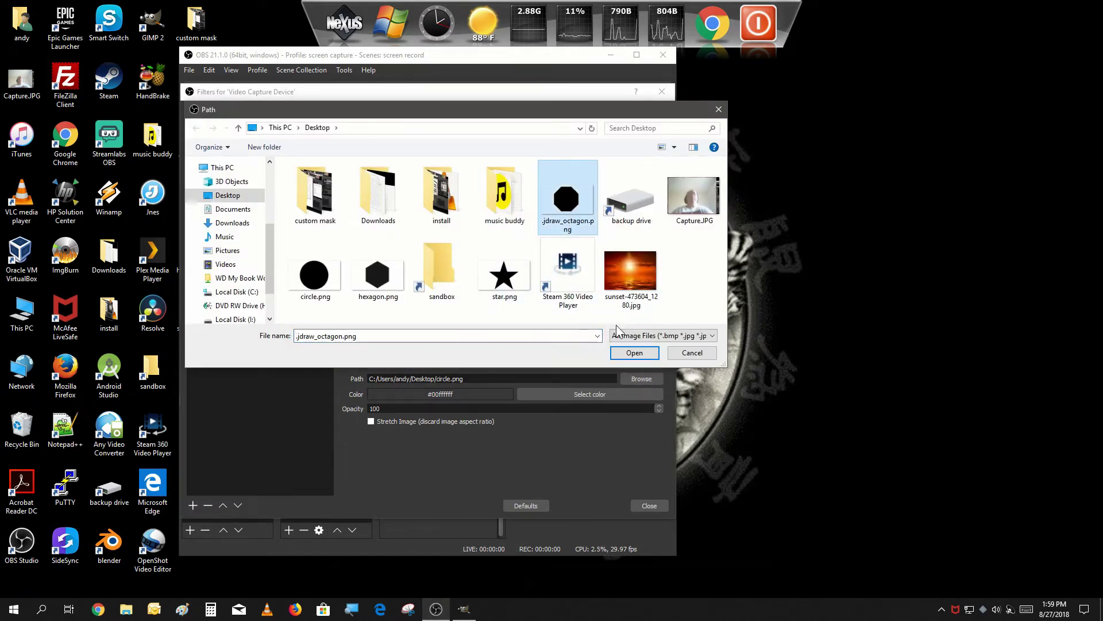
left_click(633, 352)
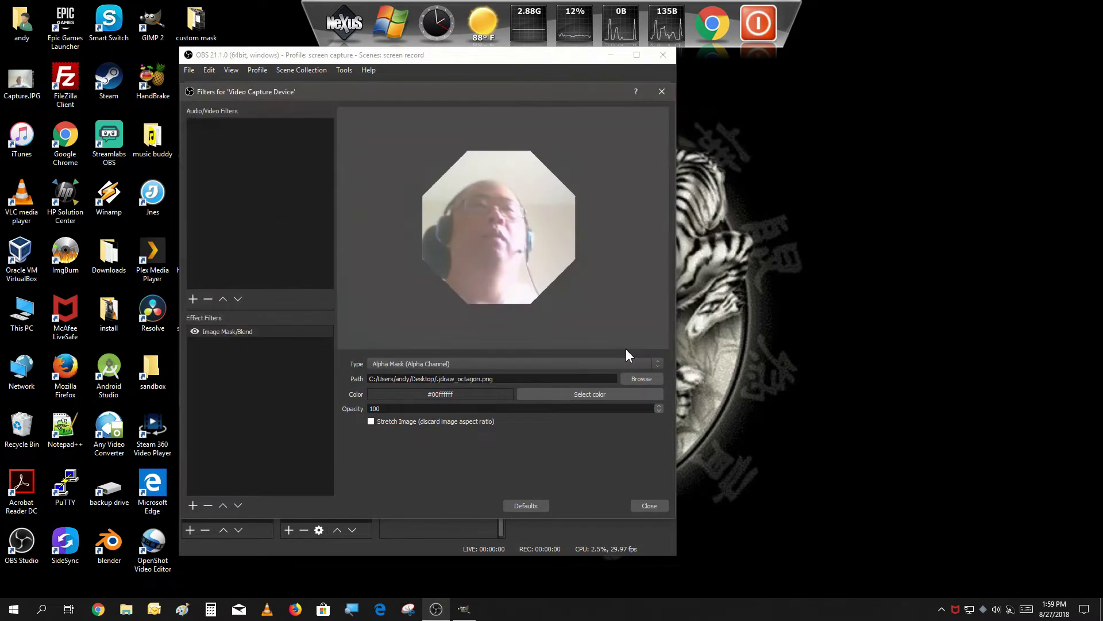
Try hexagon.png and star.png from the Desktop, one after the other, as the webcam's mask image
left_click(630, 378)
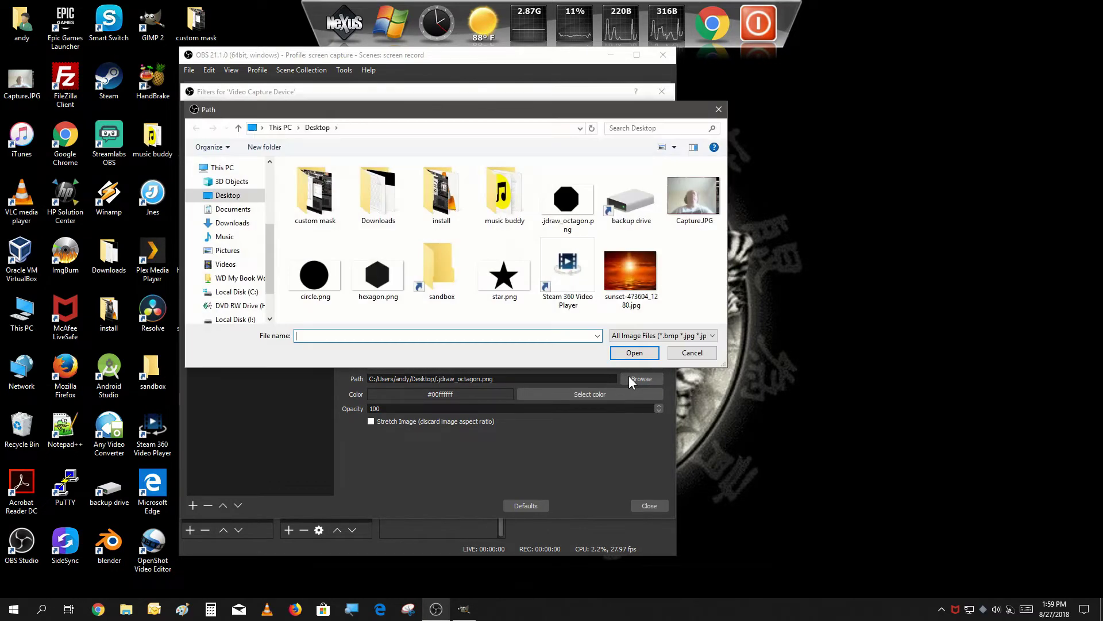
left_click(373, 288)
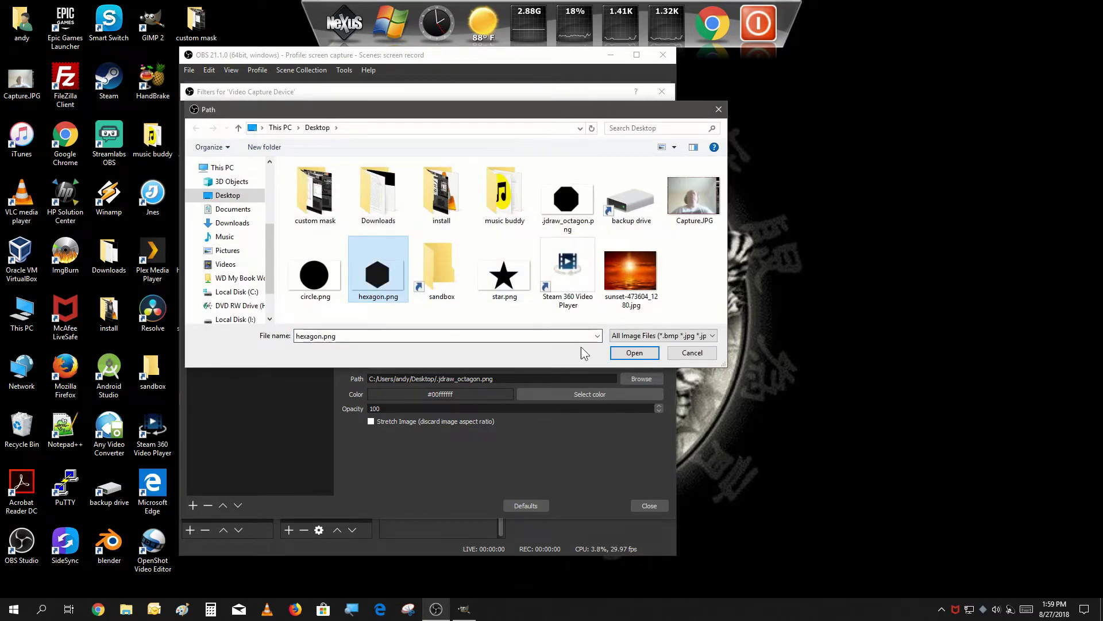
left_click(632, 352)
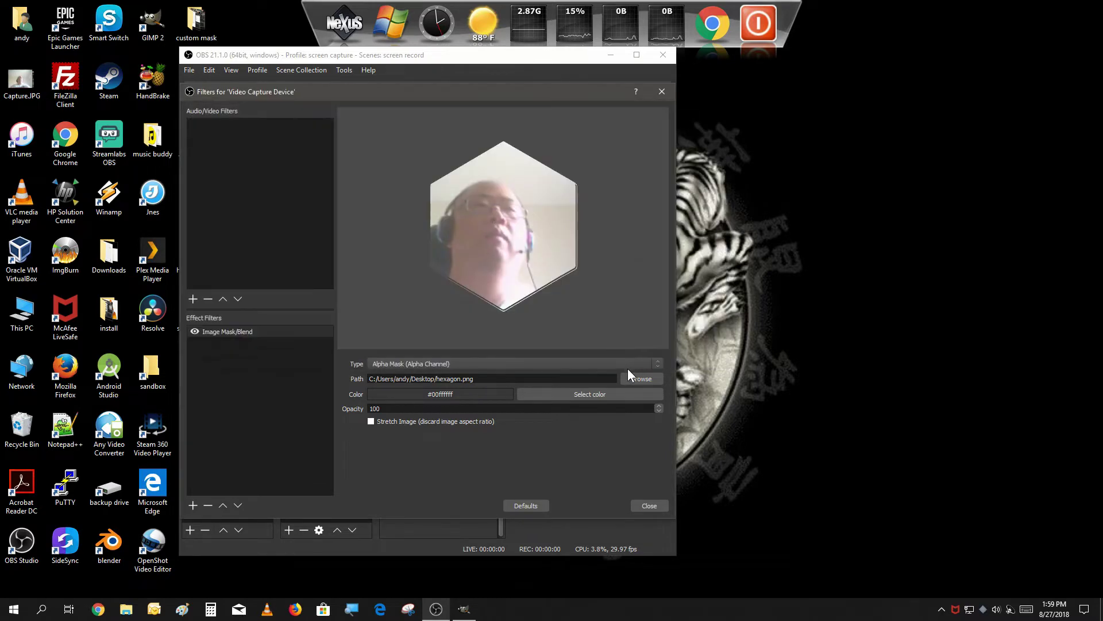
left_click(636, 378)
left_click(509, 290)
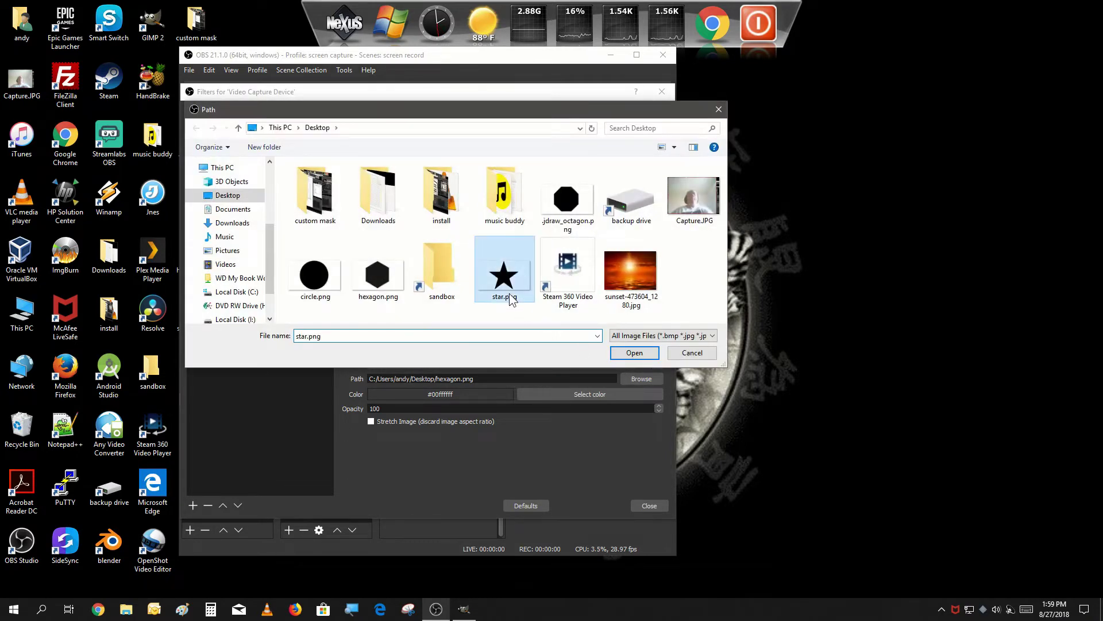
left_click(631, 352)
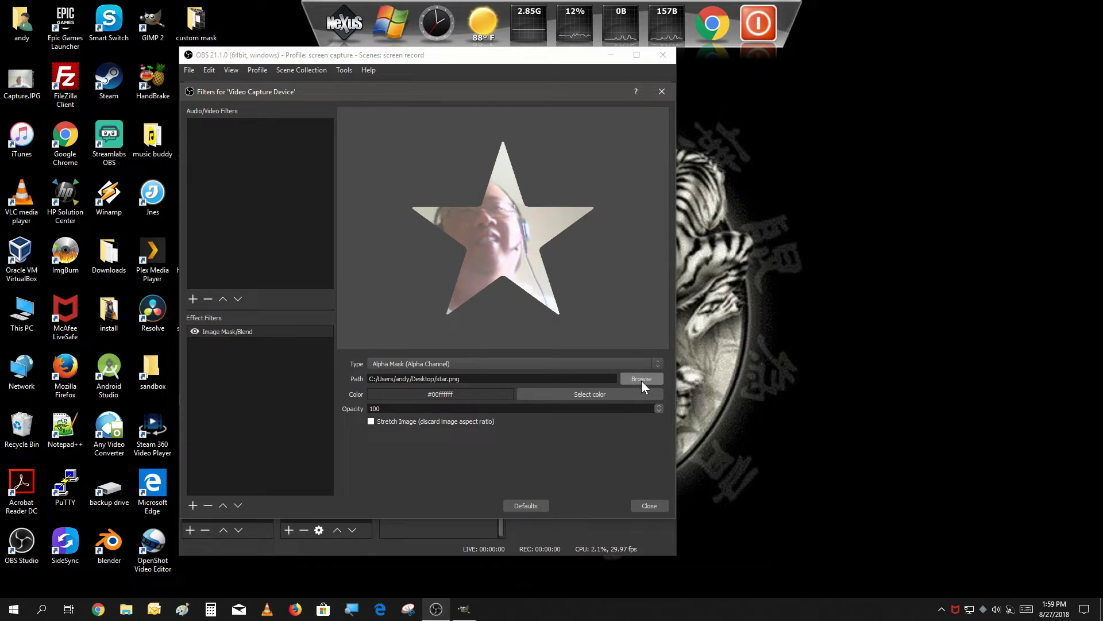
Set the Image Mask/Blend filter's image back to circle.png from the Desktop
left_click(640, 380)
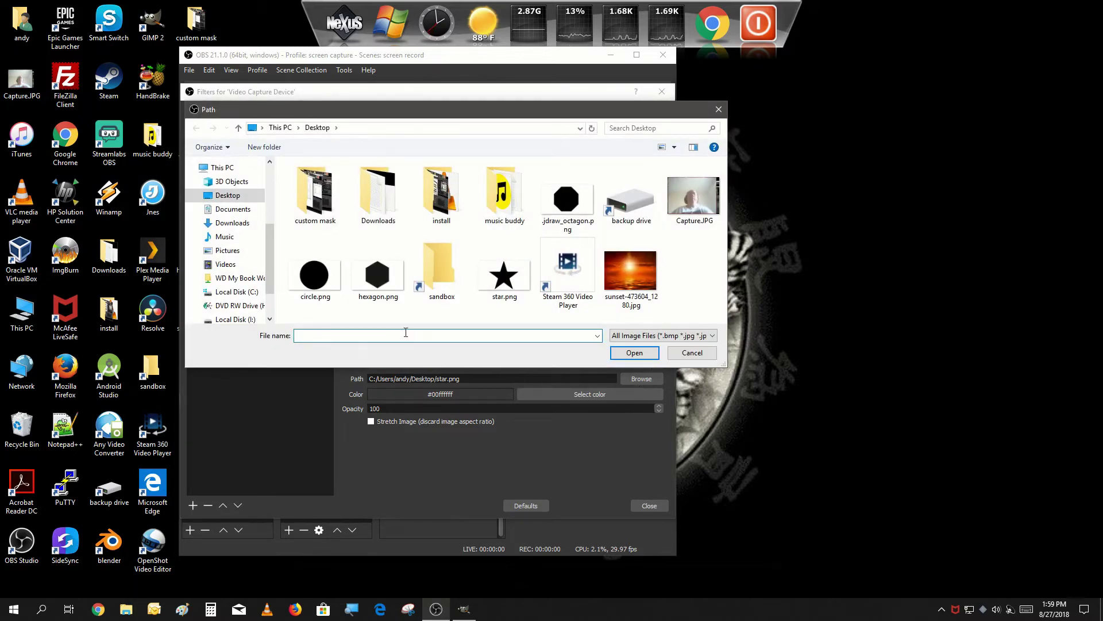
left_click(336, 290)
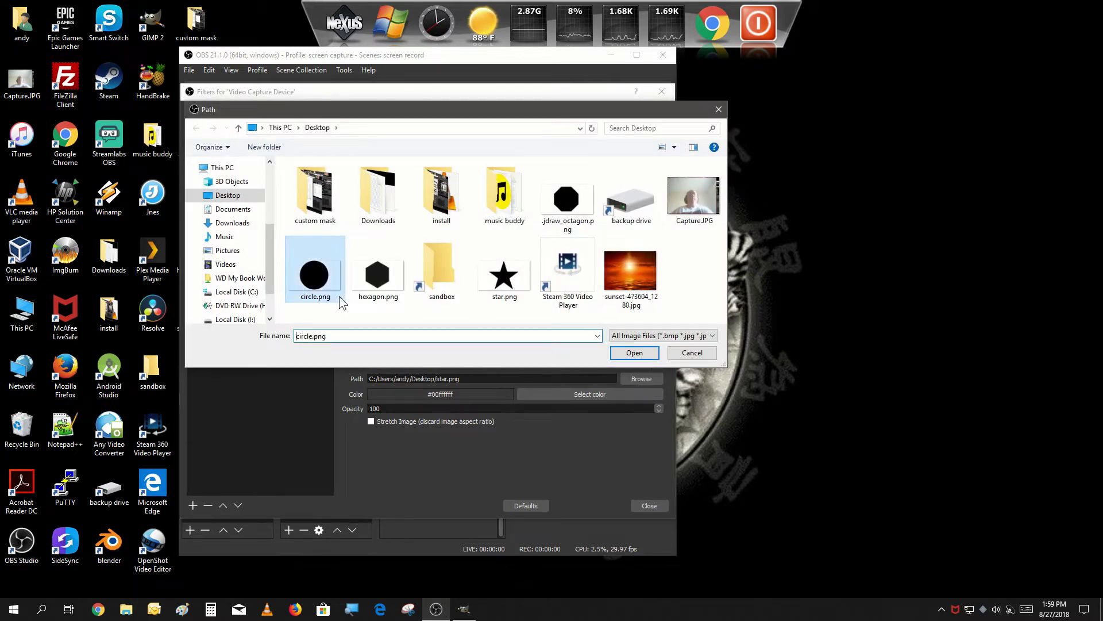
left_click(650, 351)
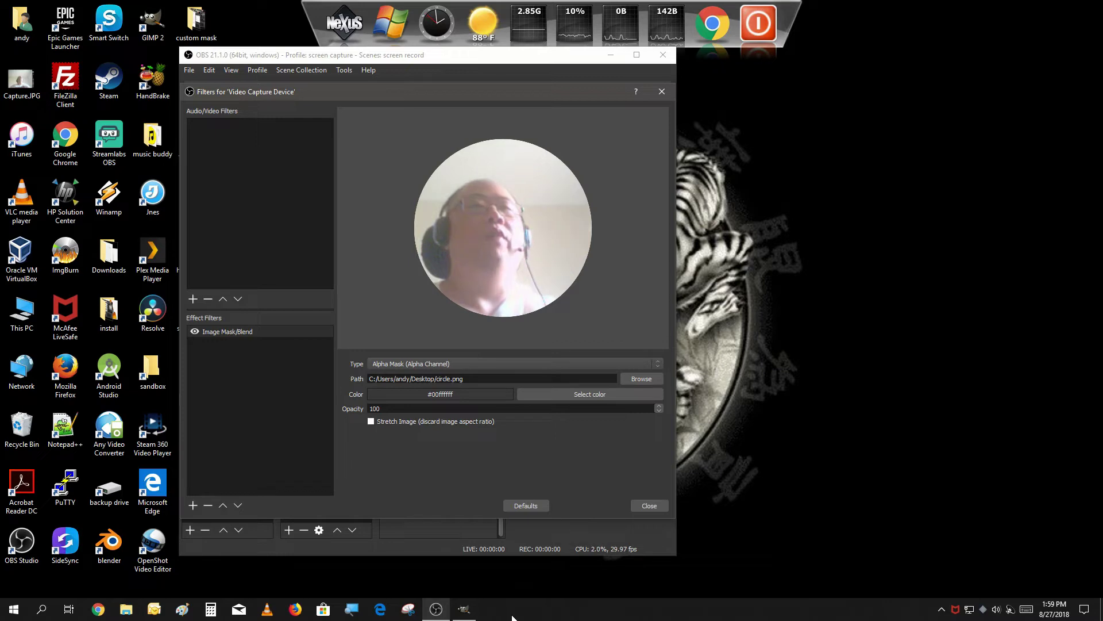
Switch to GIMP and create a new 1920 × 1080 px RGB image filled with transparency
left_click(465, 609)
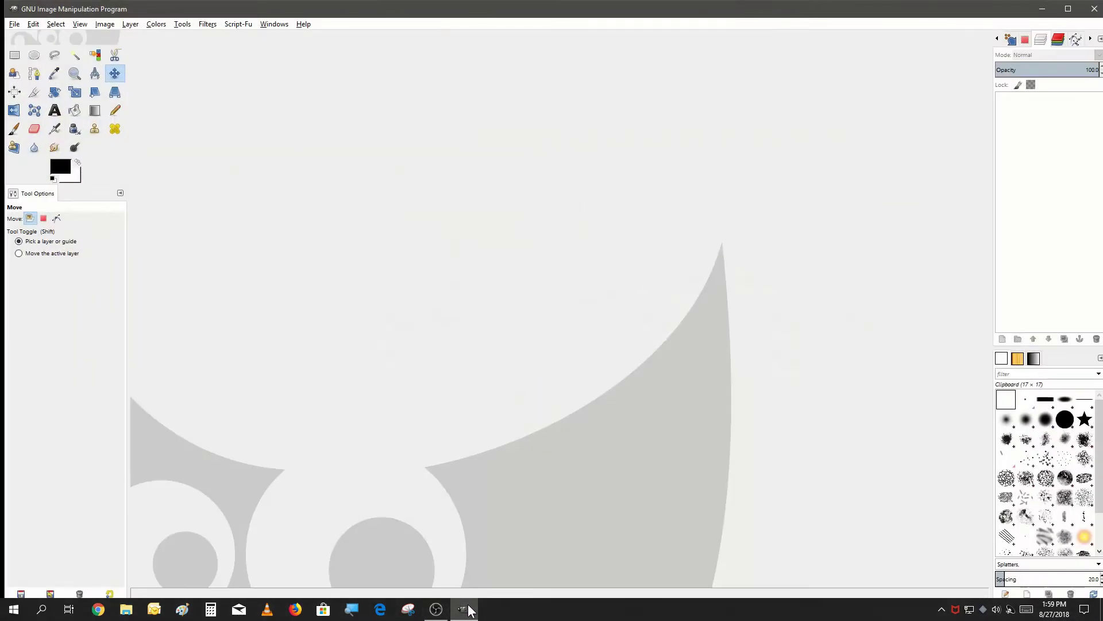
left_click(13, 24)
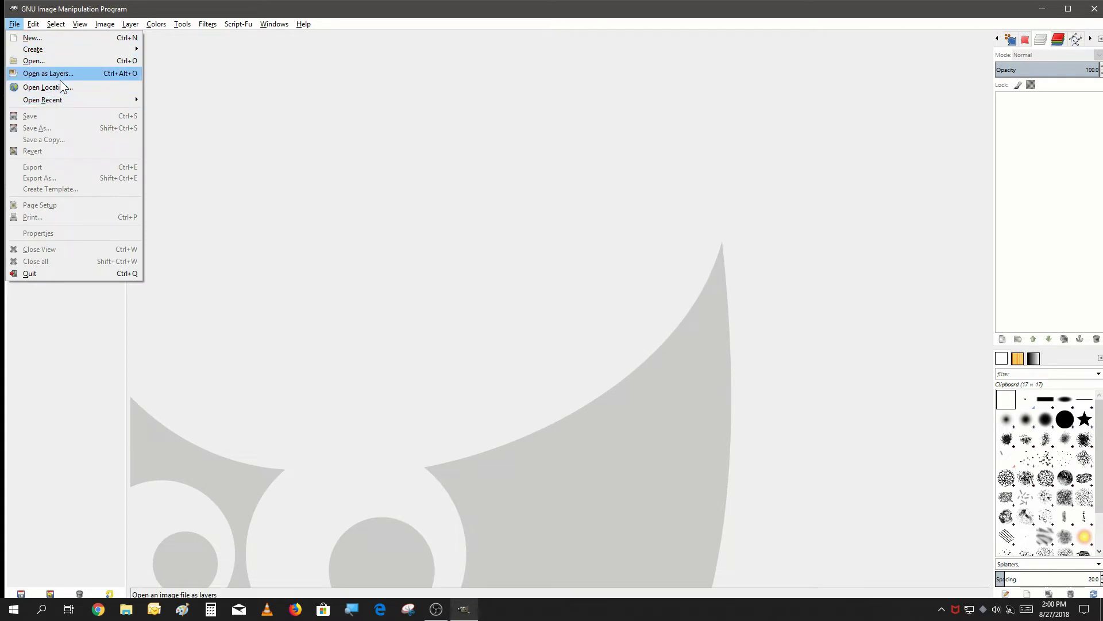
left_click(62, 38)
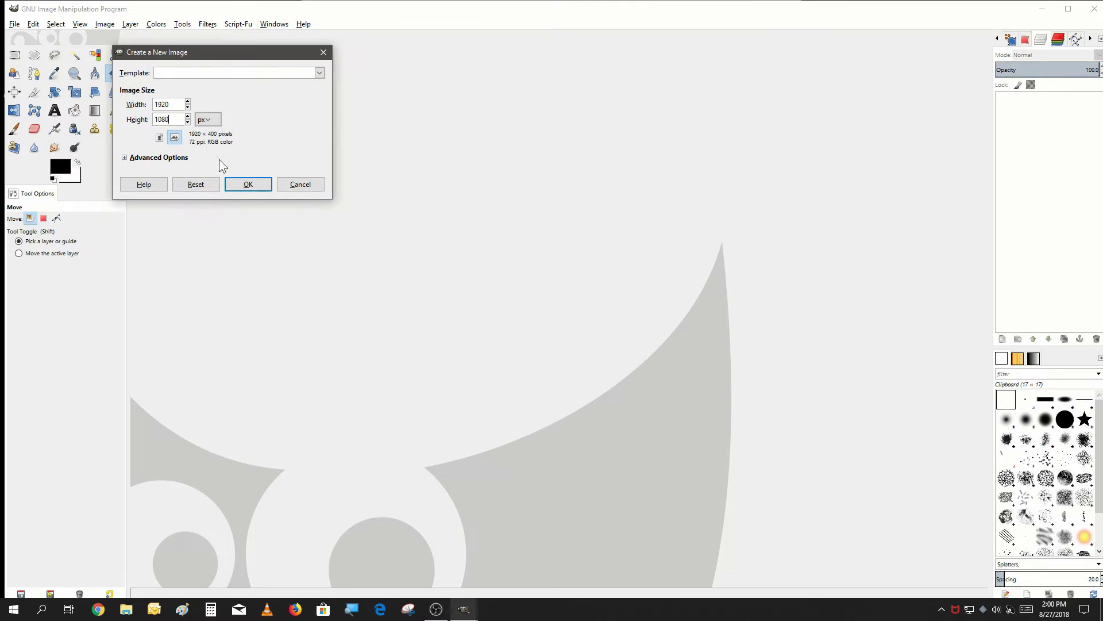
left_click(149, 162)
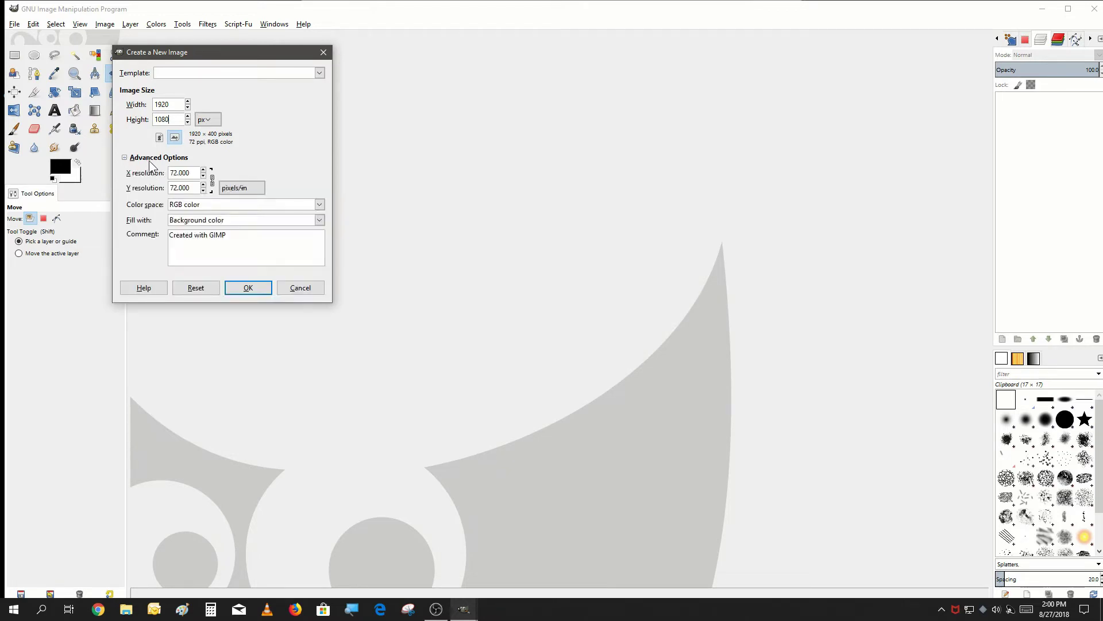
left_click(188, 221)
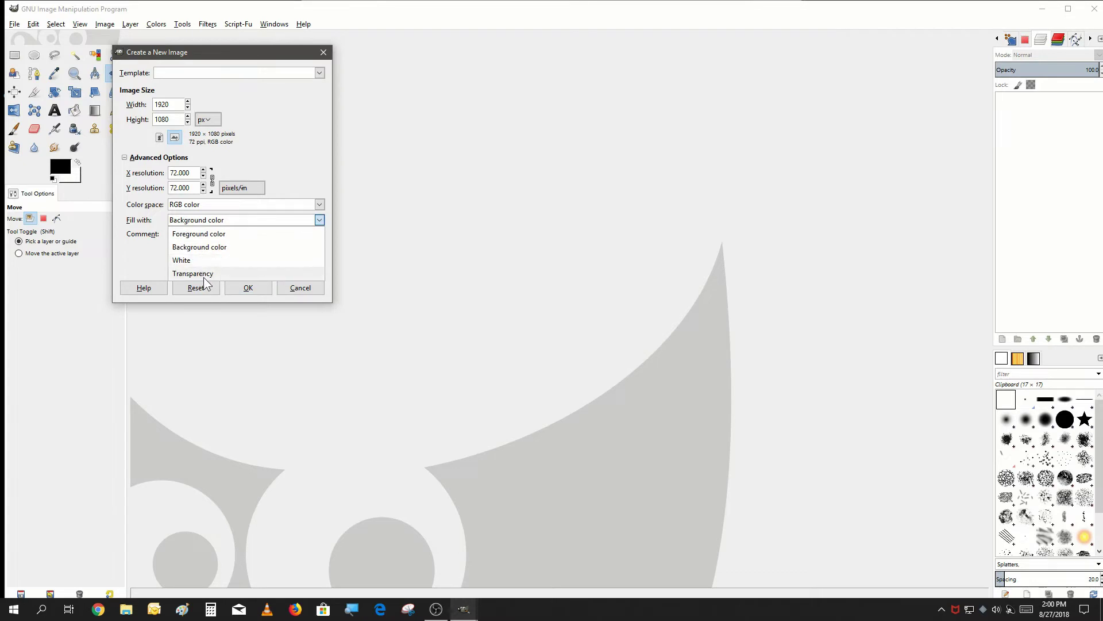
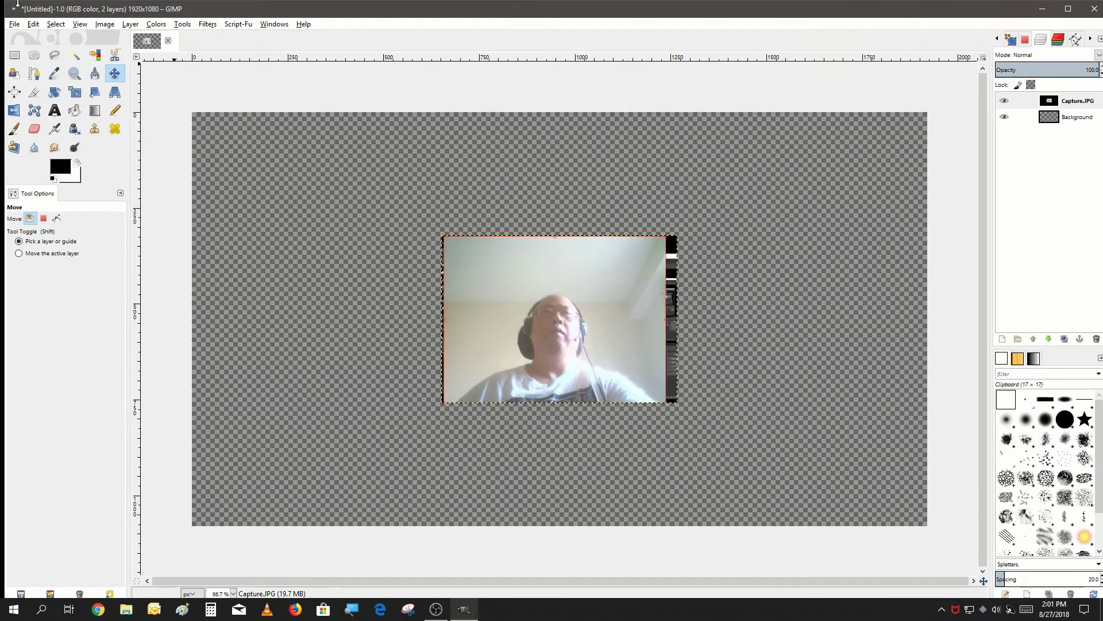
Scale the Capture.JPG layer proportionally to a height of 1080 px with cubic interpolation
left_click(129, 24)
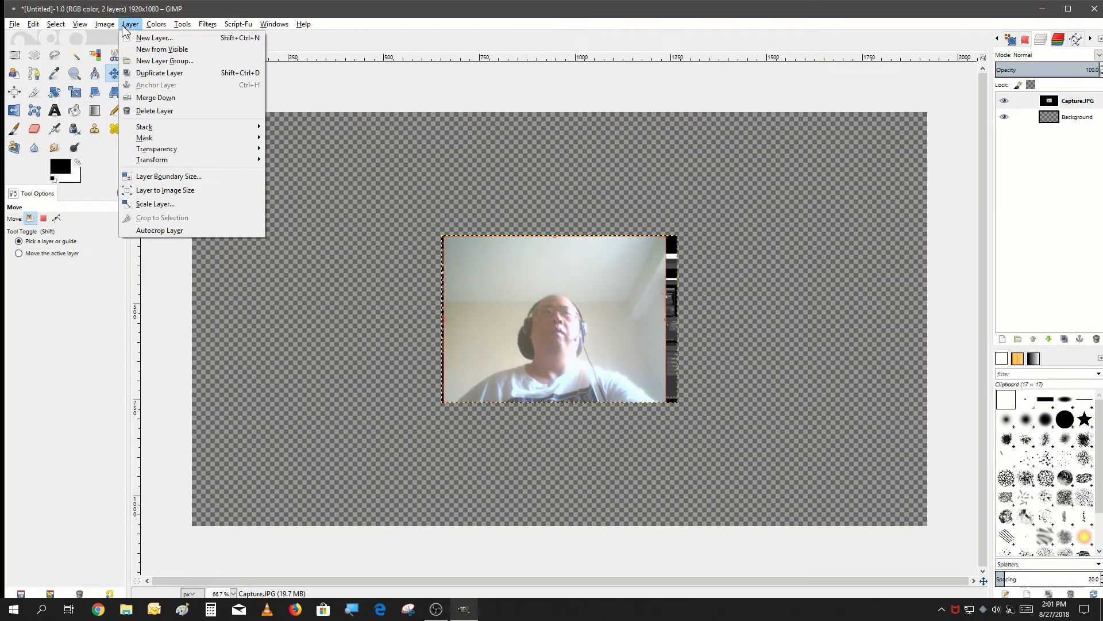
left_click(183, 205)
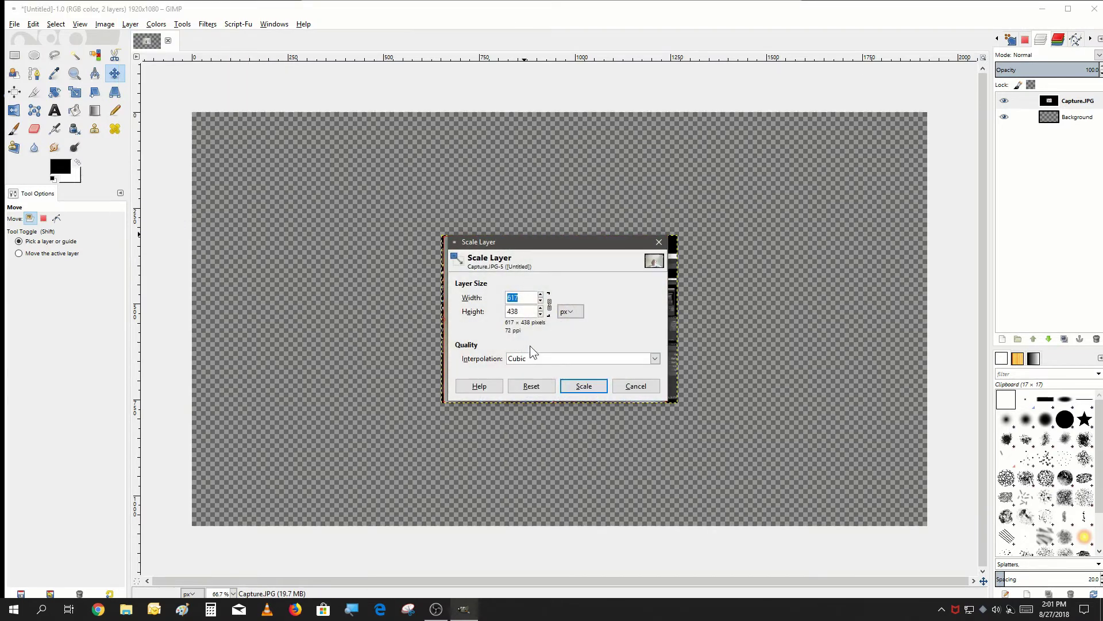
key("Tab")
left_click(516, 310)
key("Tab")
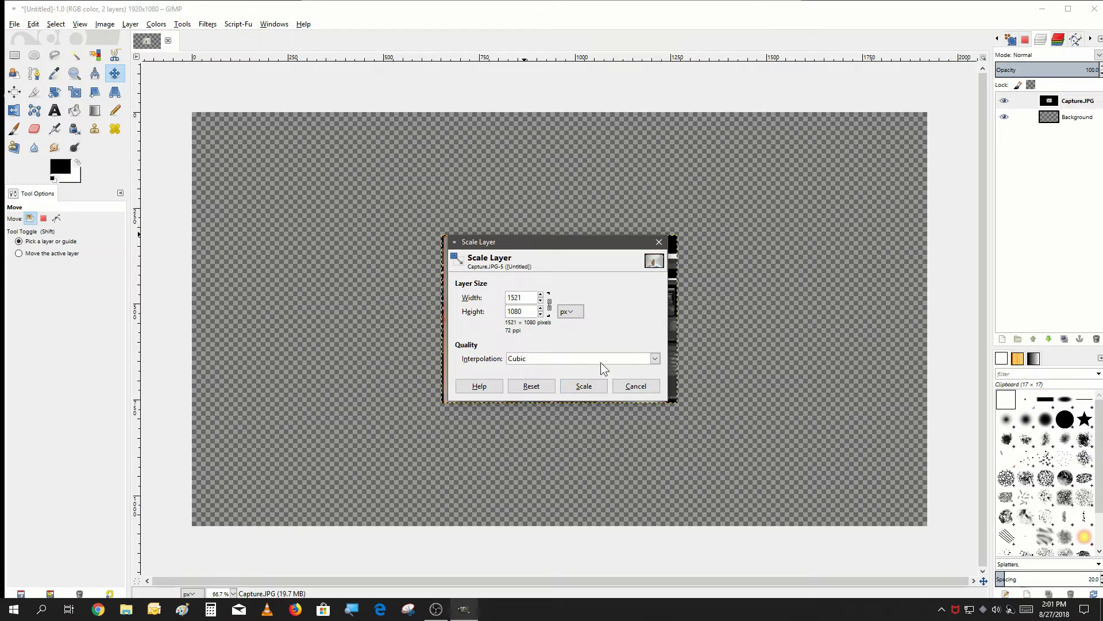
left_click(596, 381)
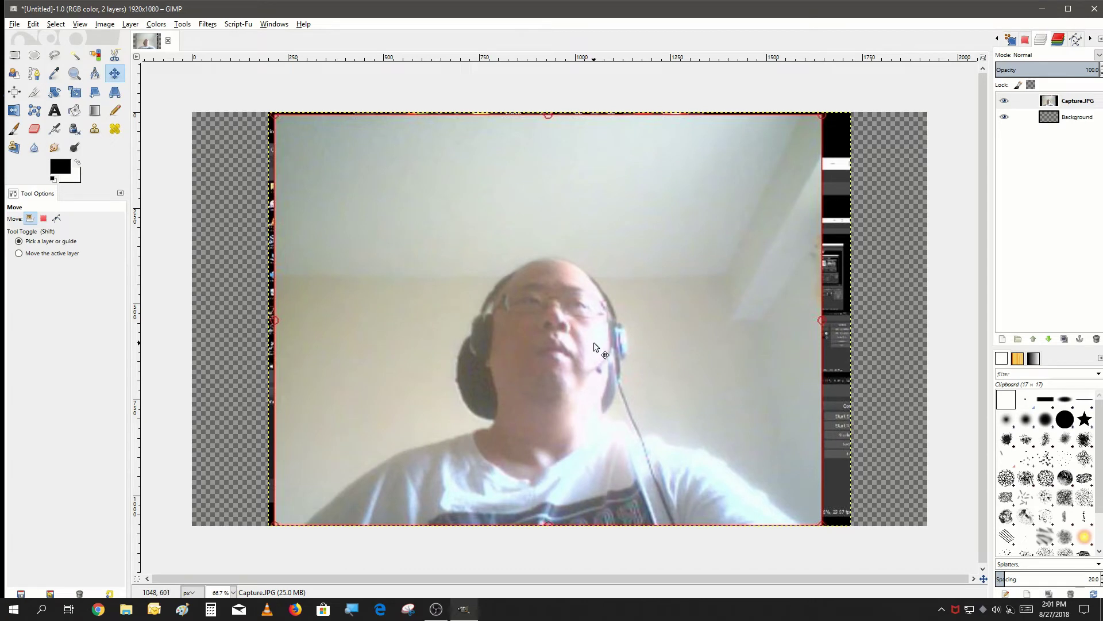
Outline a closed, jagged starburst around the person's head and upper chest with straight-edged Free Select segments
left_click(54, 56)
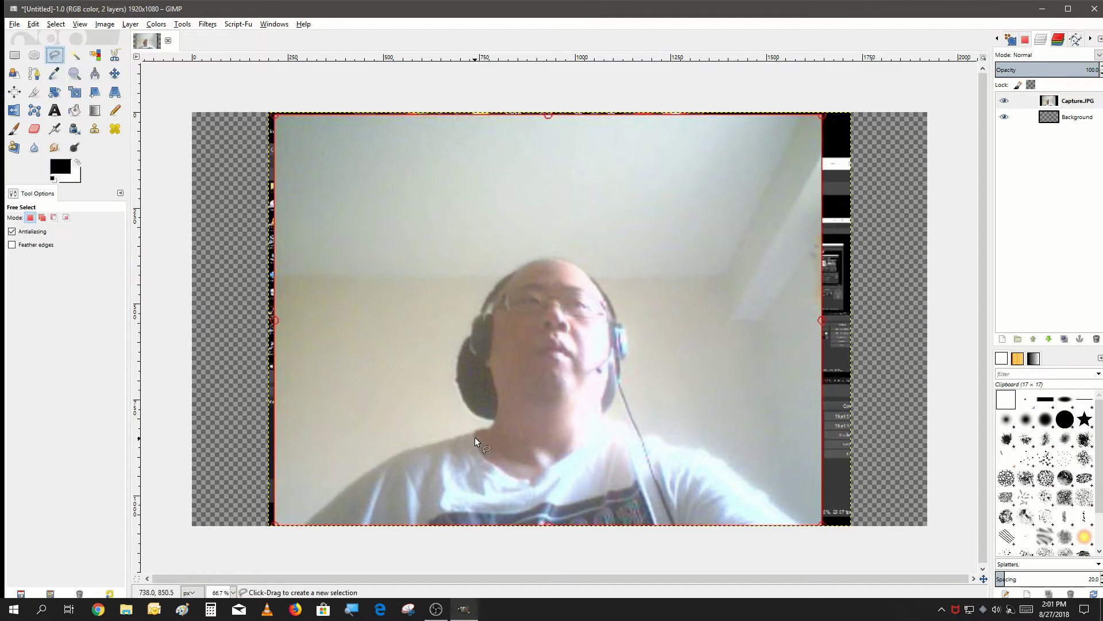
left_click(426, 414)
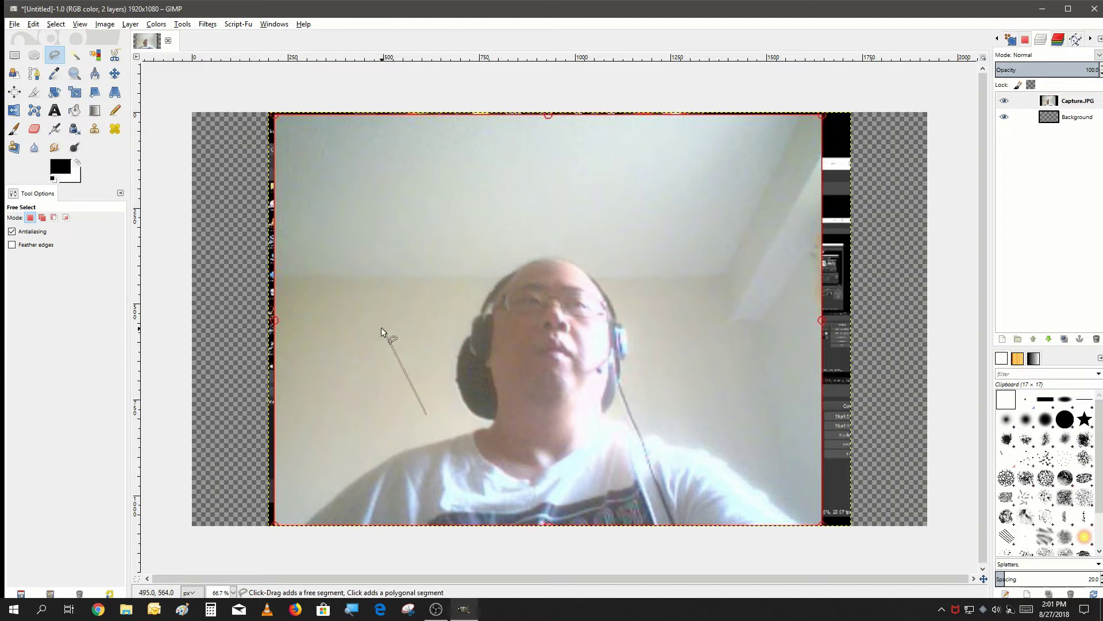
left_click(349, 350)
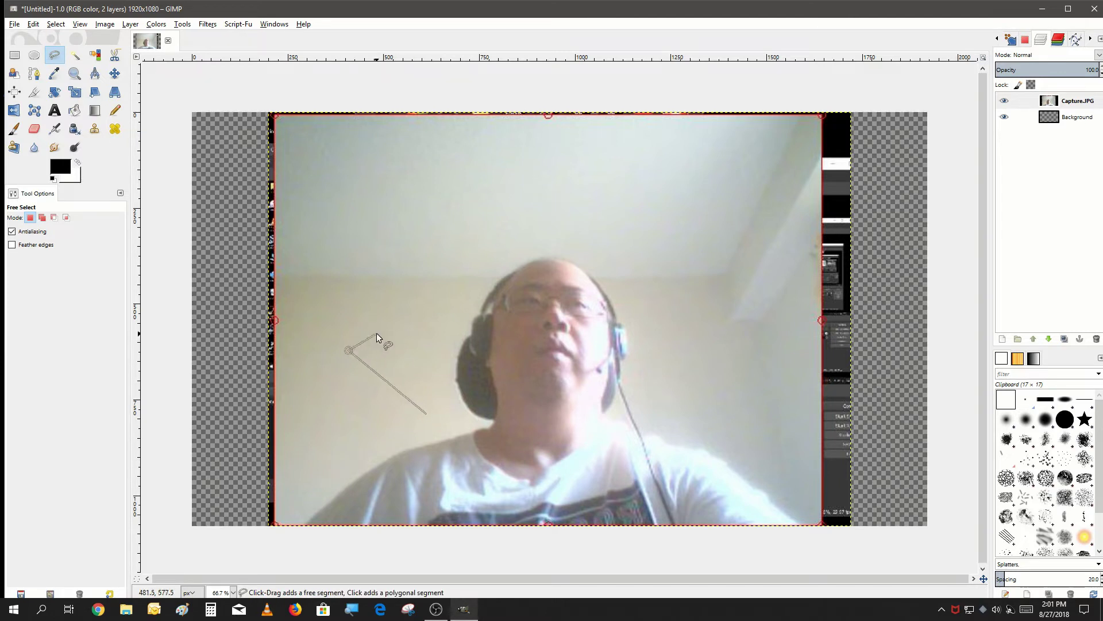
left_click(430, 359)
left_click(352, 229)
left_click(473, 240)
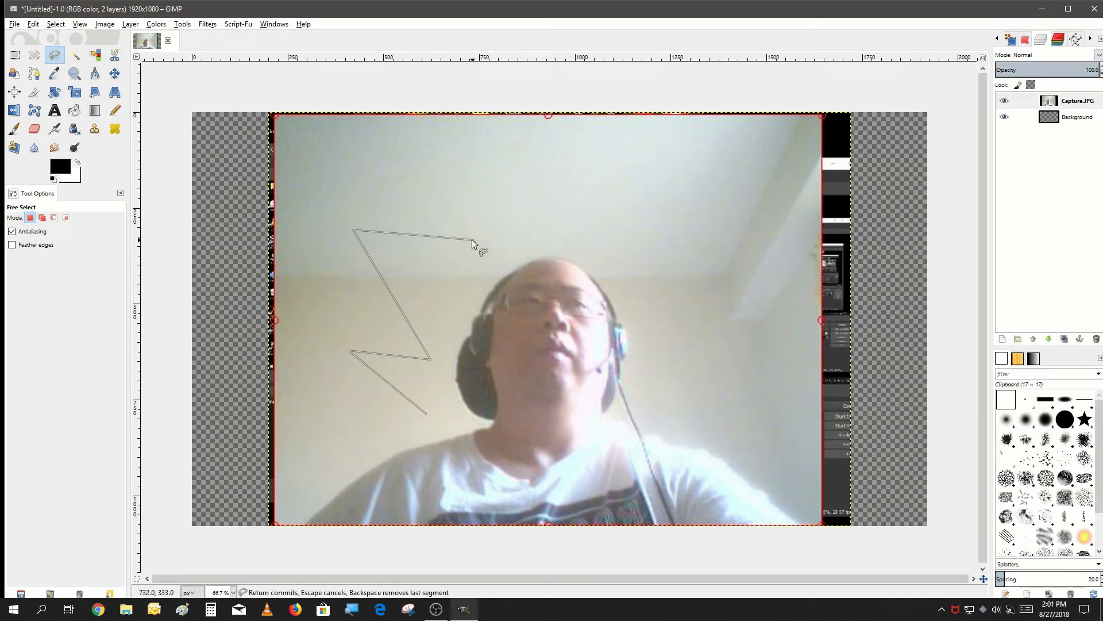
left_click(446, 150)
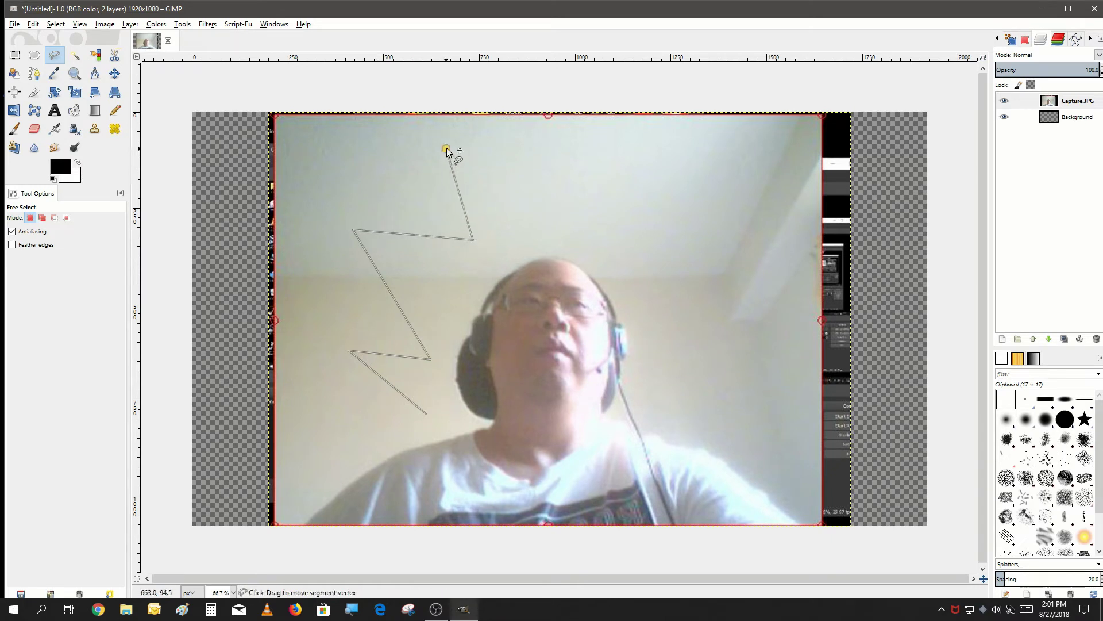
left_click(521, 219)
left_click(577, 144)
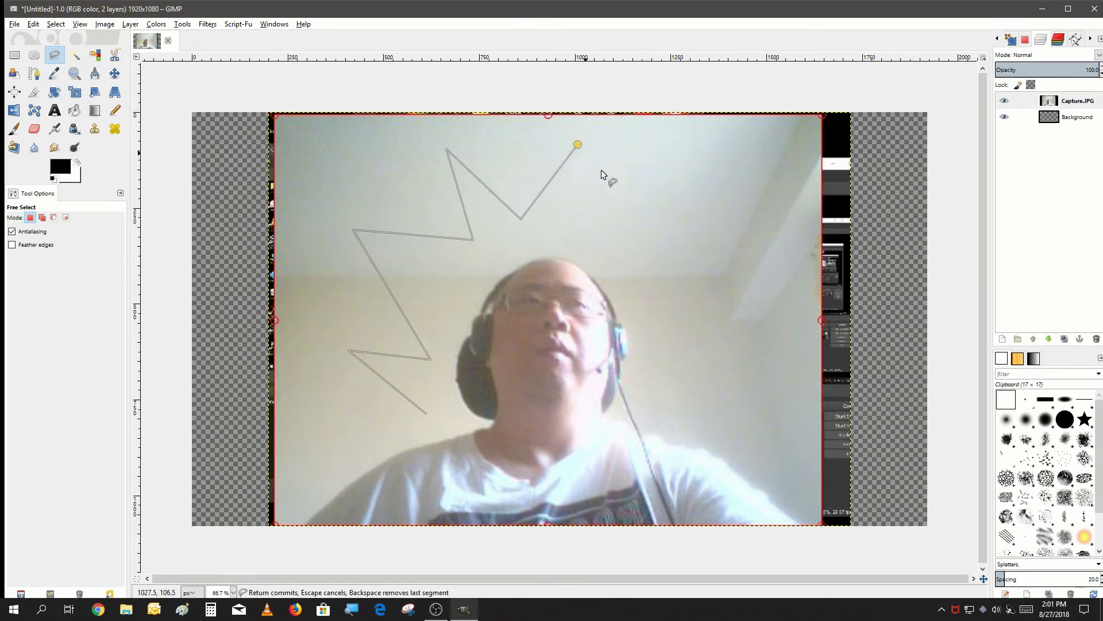
left_click(634, 216)
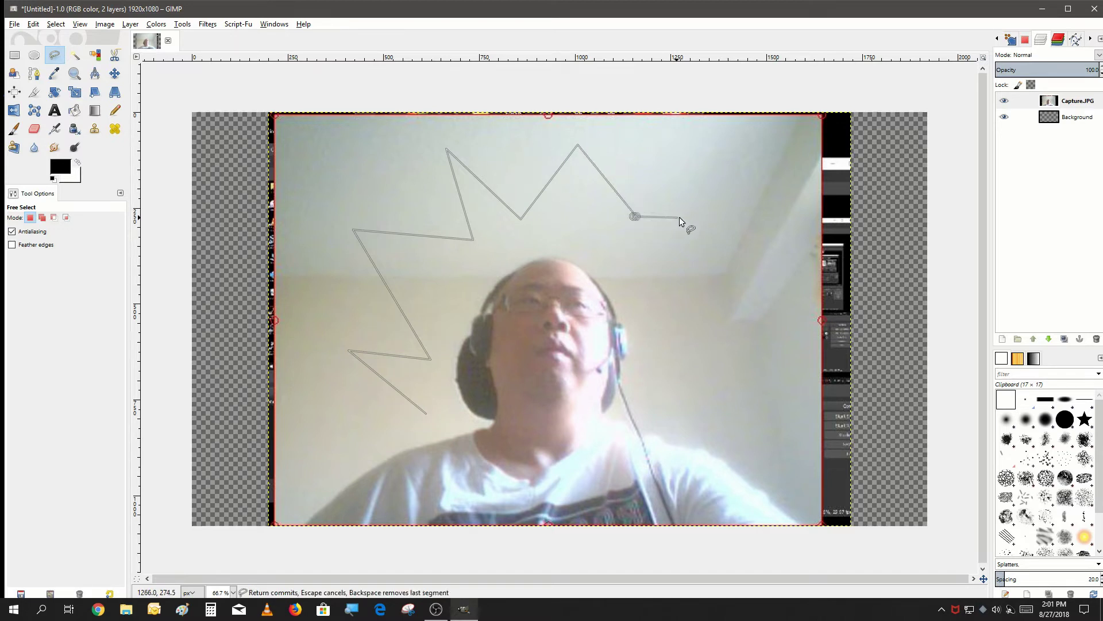
left_click(719, 208)
left_click(661, 327)
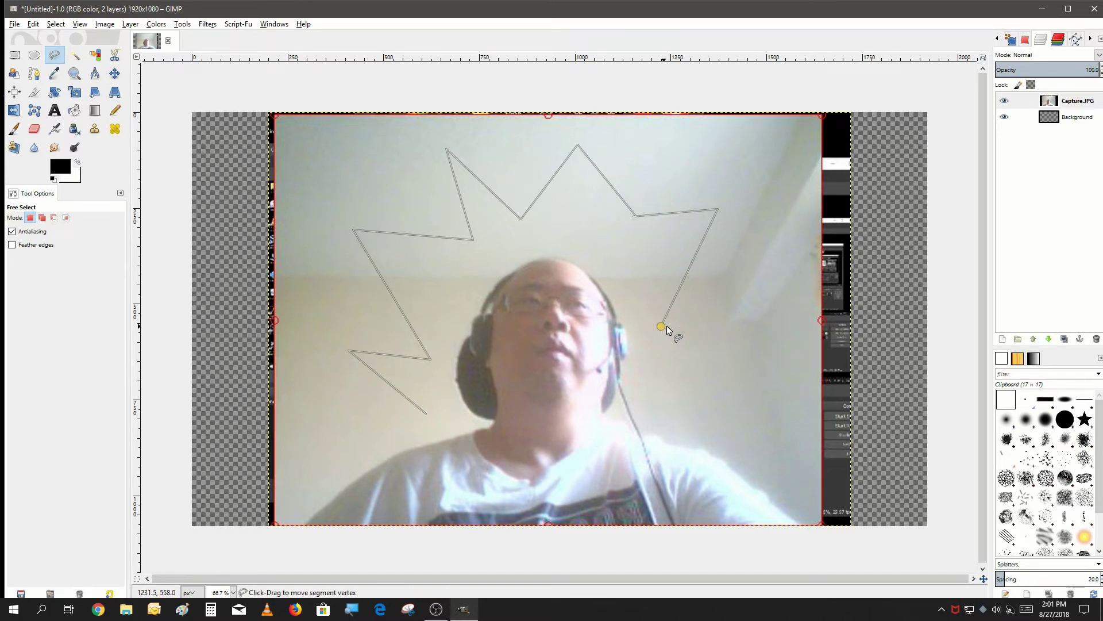
left_click(732, 440)
left_click(608, 468)
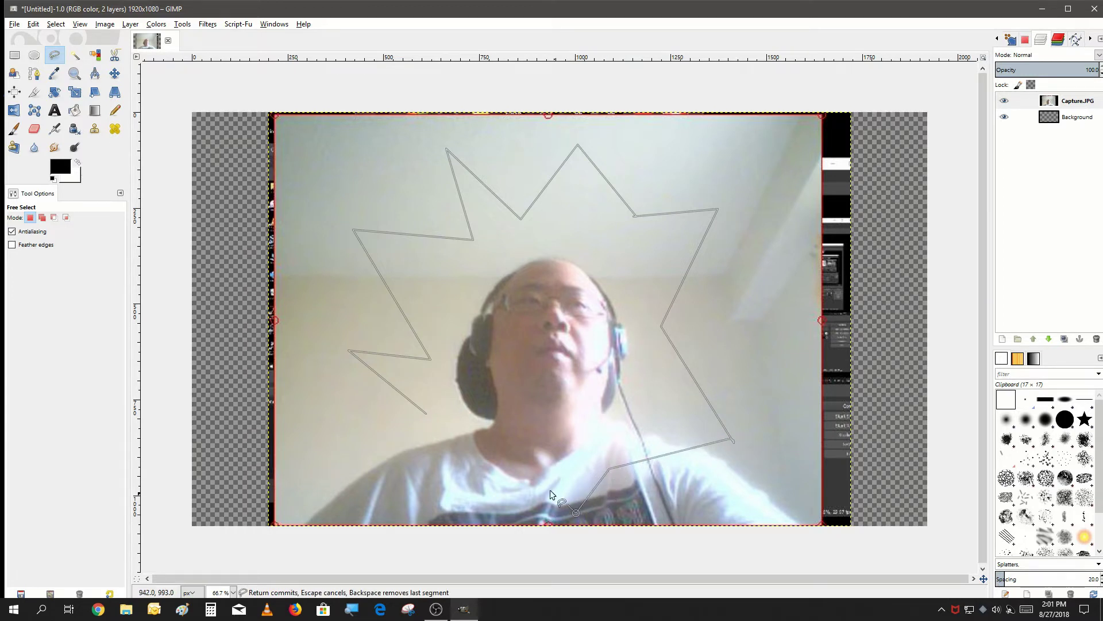
left_click(498, 422)
left_click(409, 488)
left_click(425, 413)
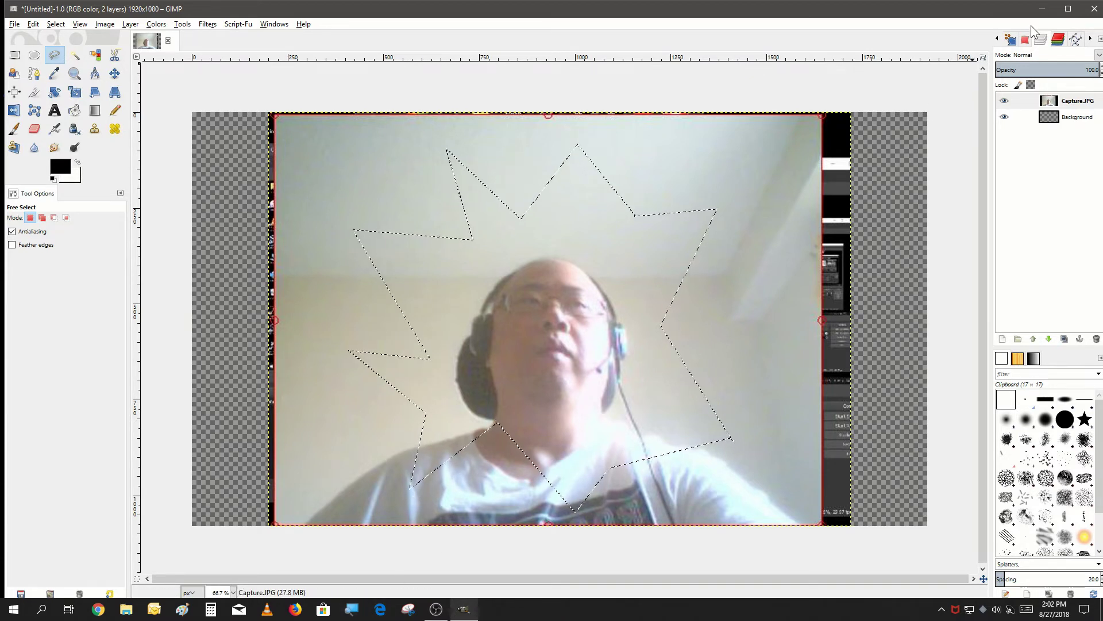
Hide the Capture.JPG layer, bucket-fill the starburst selection with black on the Background layer, and clear the selection
left_click(1004, 100)
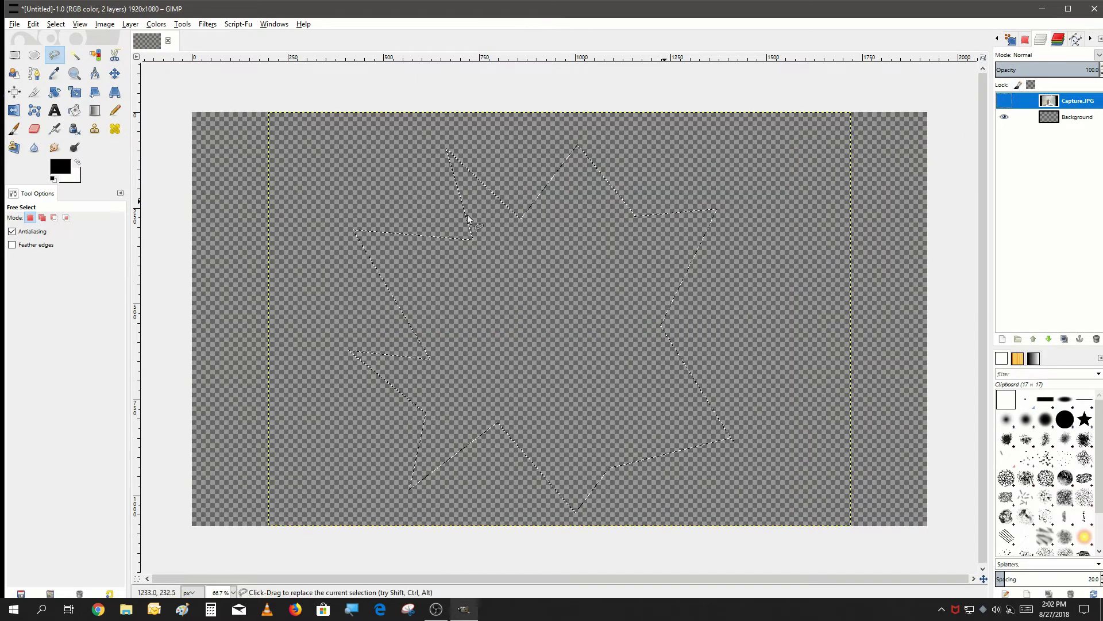
left_click(82, 113)
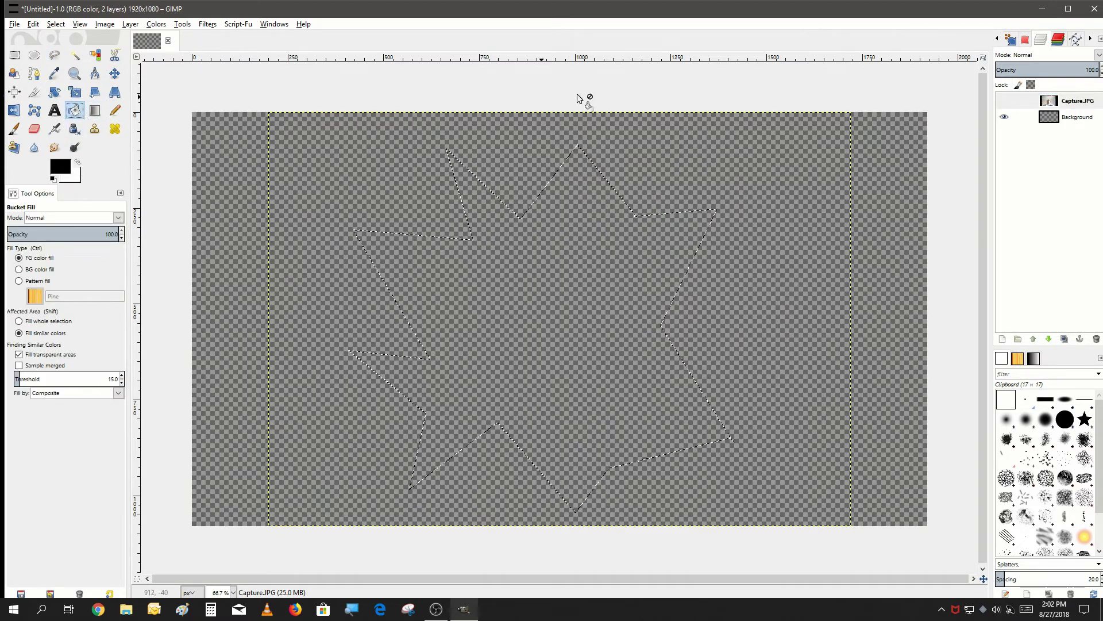
left_click(1076, 118)
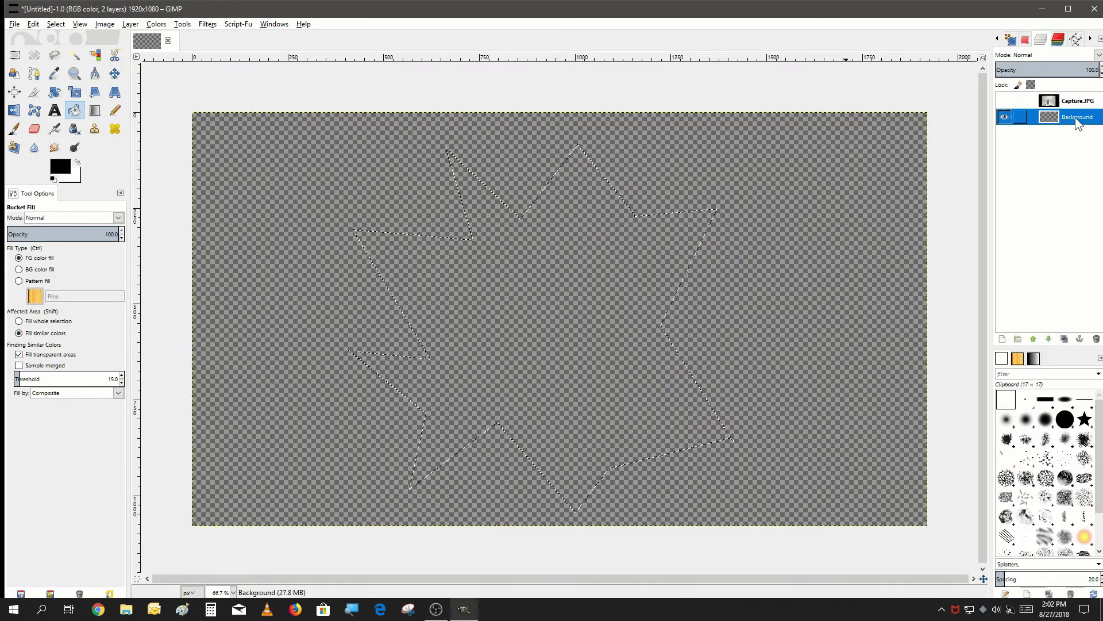
left_click(559, 323)
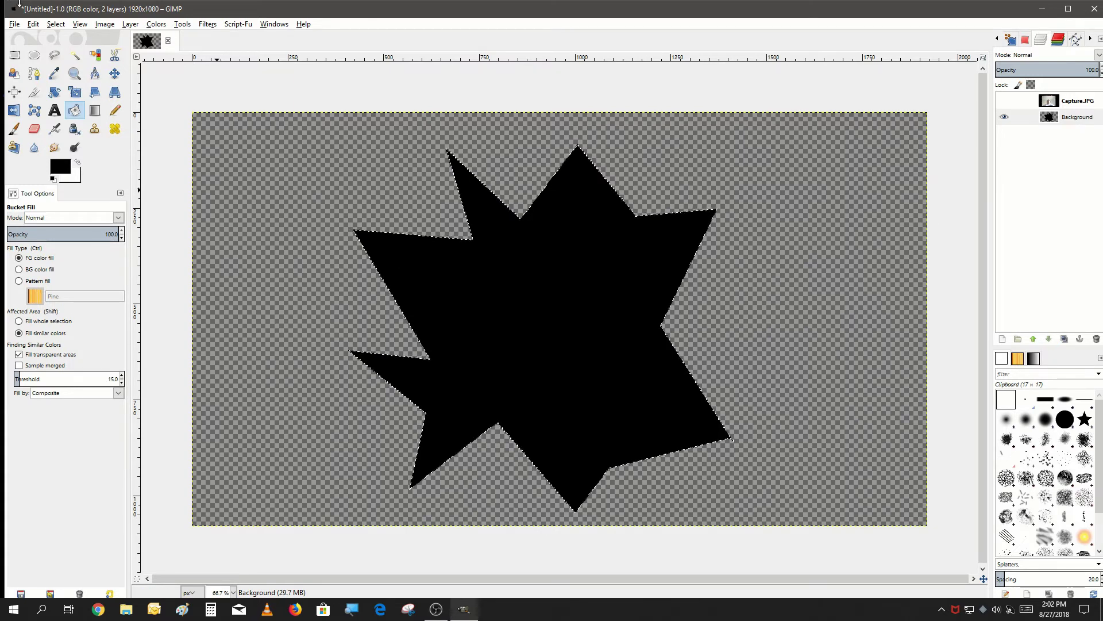
left_click(56, 24)
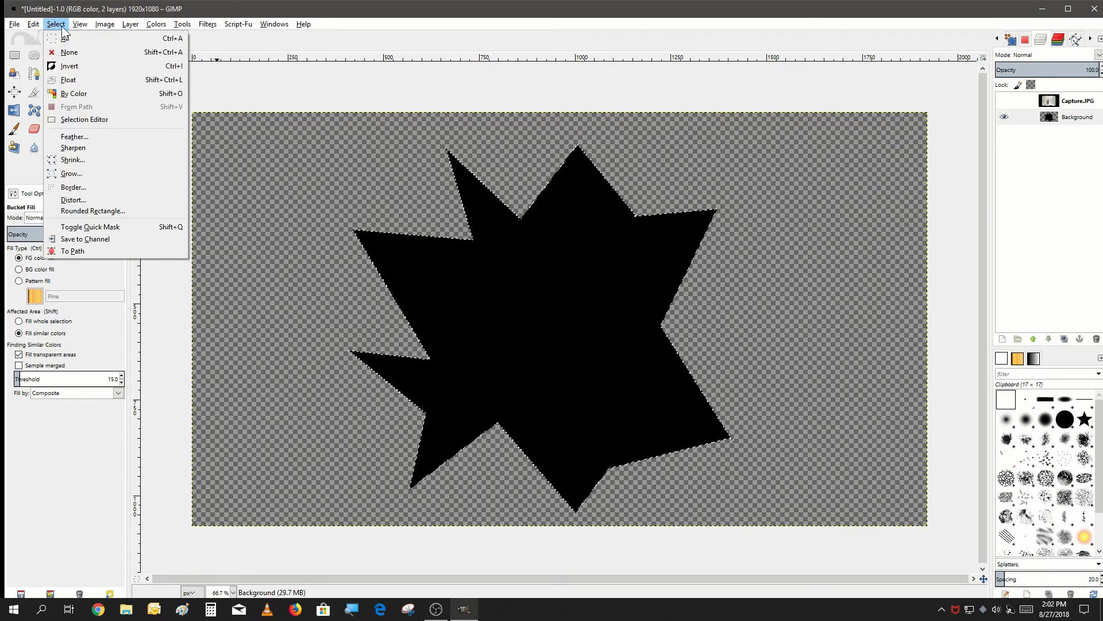
left_click(77, 53)
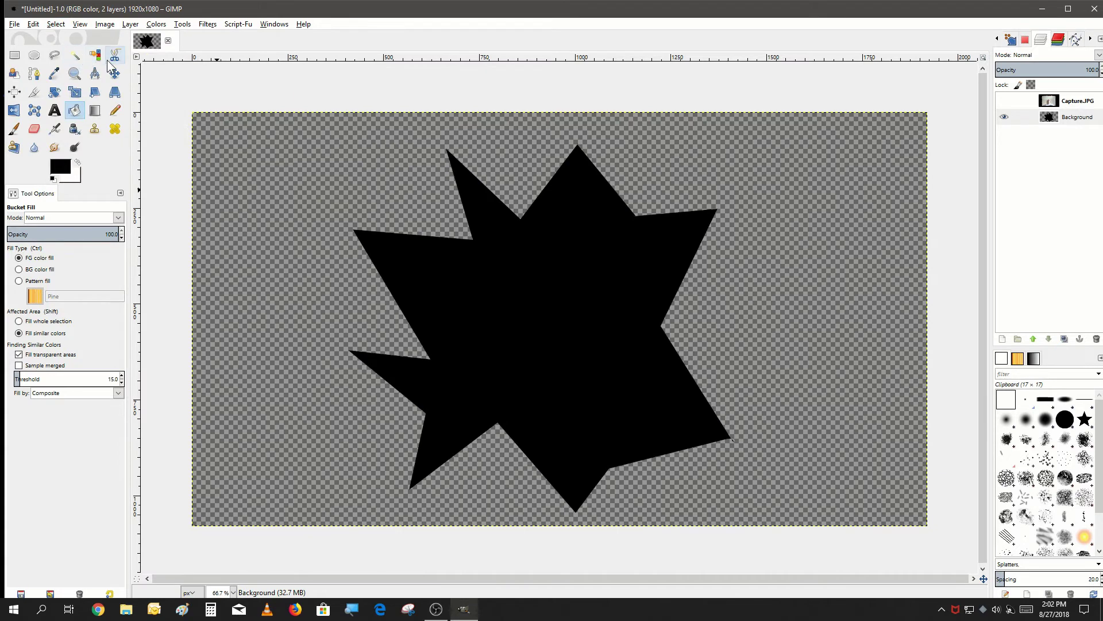
Export the image to the Desktop as custom mask.png with the default PNG options
left_click(13, 24)
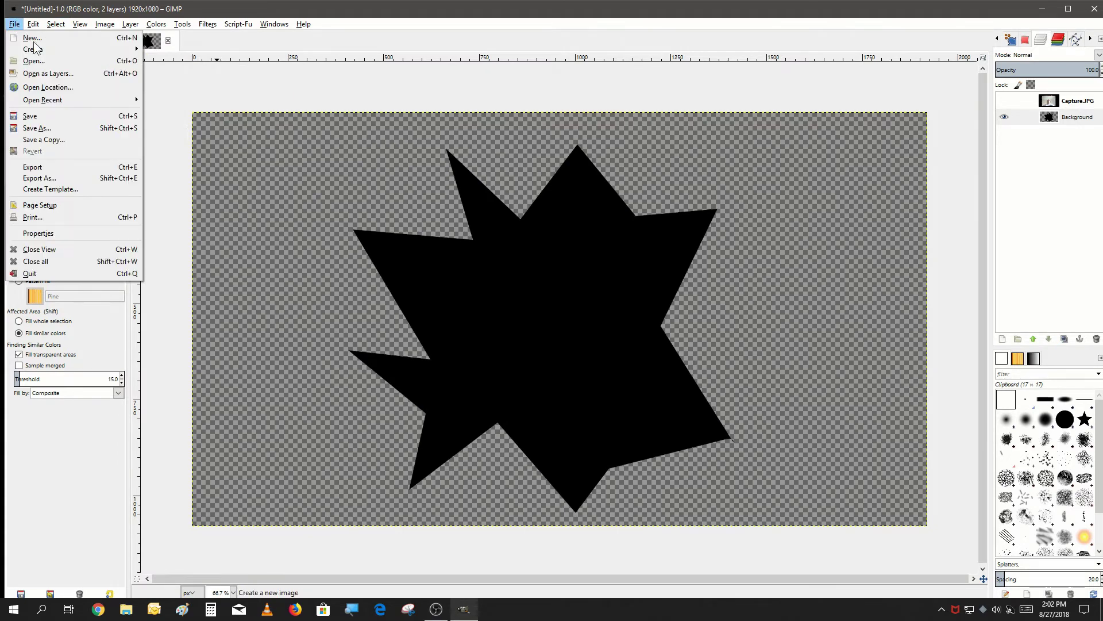
left_click(95, 167)
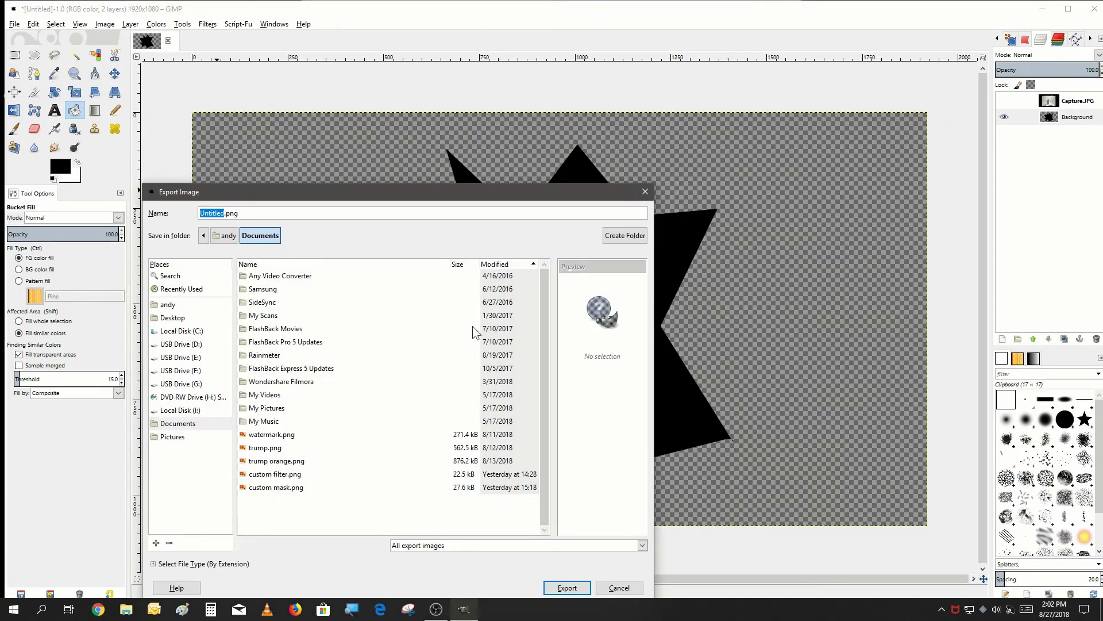
left_click(206, 320)
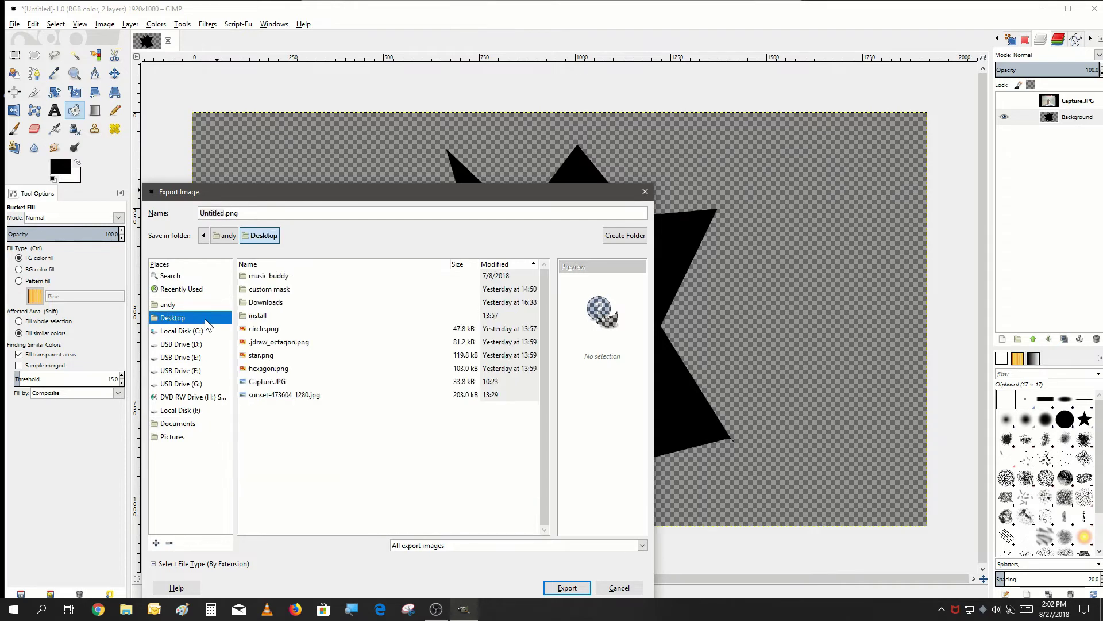
double_click(220, 213)
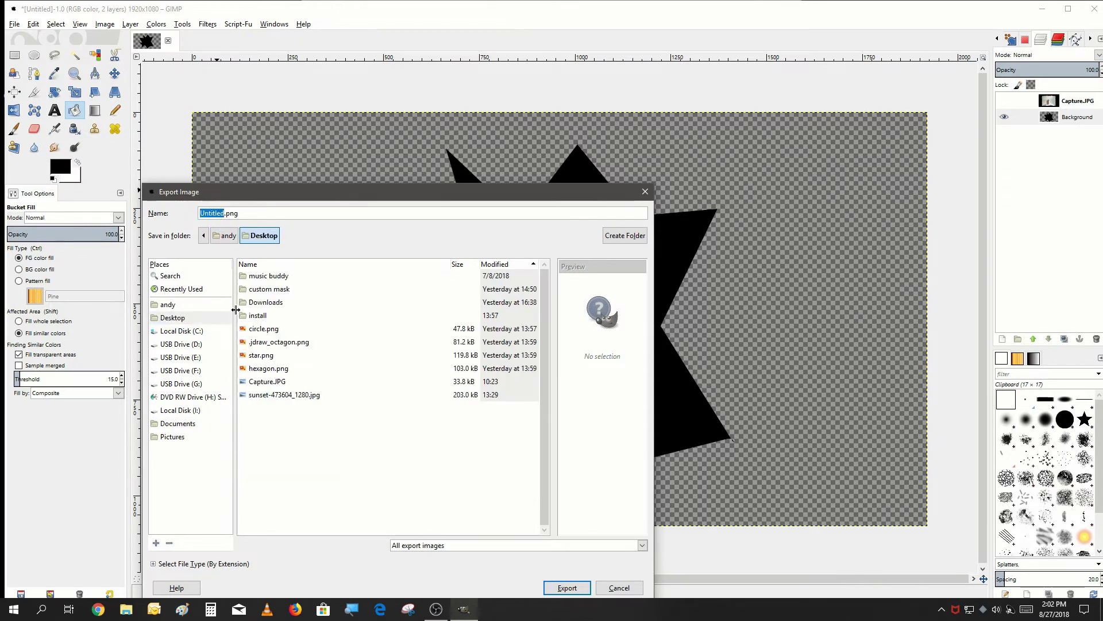
type("custom mask")
left_click(558, 588)
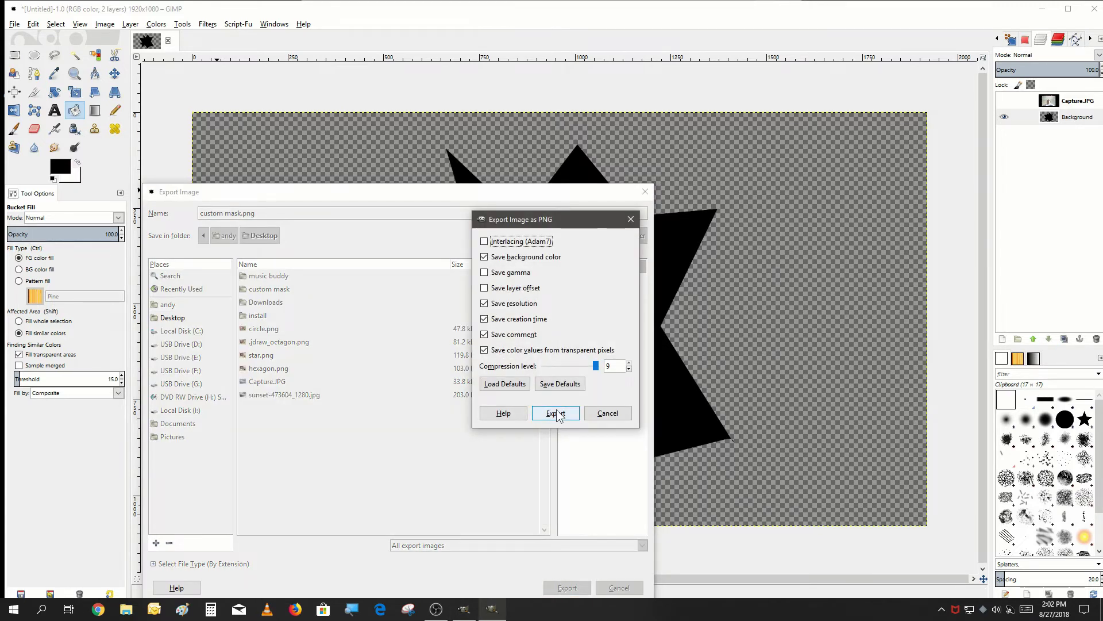
left_click(557, 413)
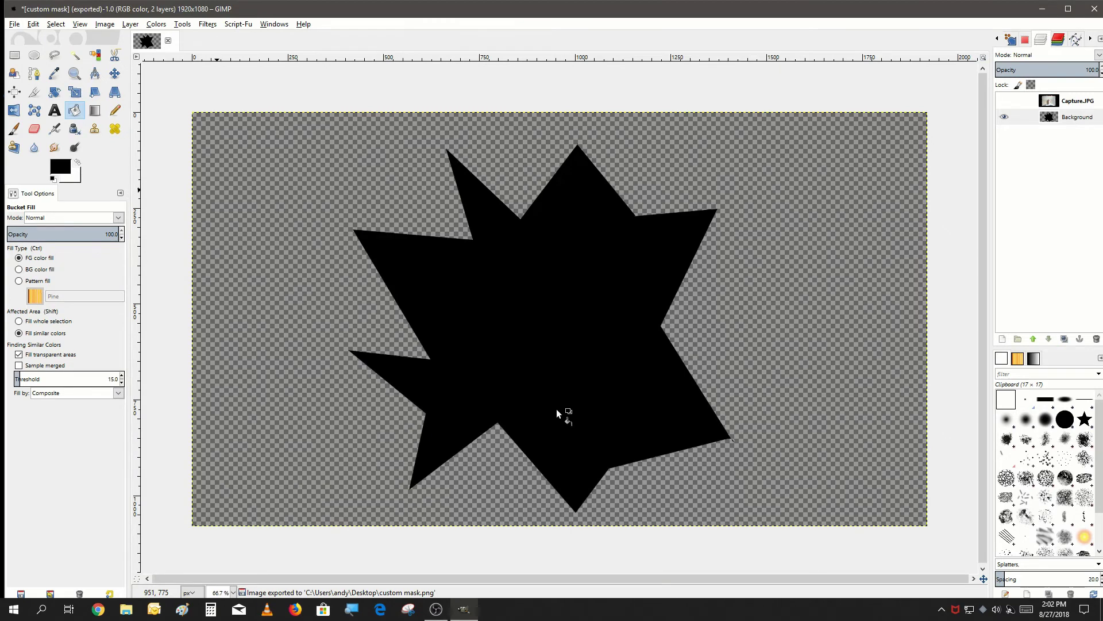
Switch to OBS, set the webcam's Image Mask/Blend image to custom mask.png from the Desktop, and close the filters
left_click(1042, 9)
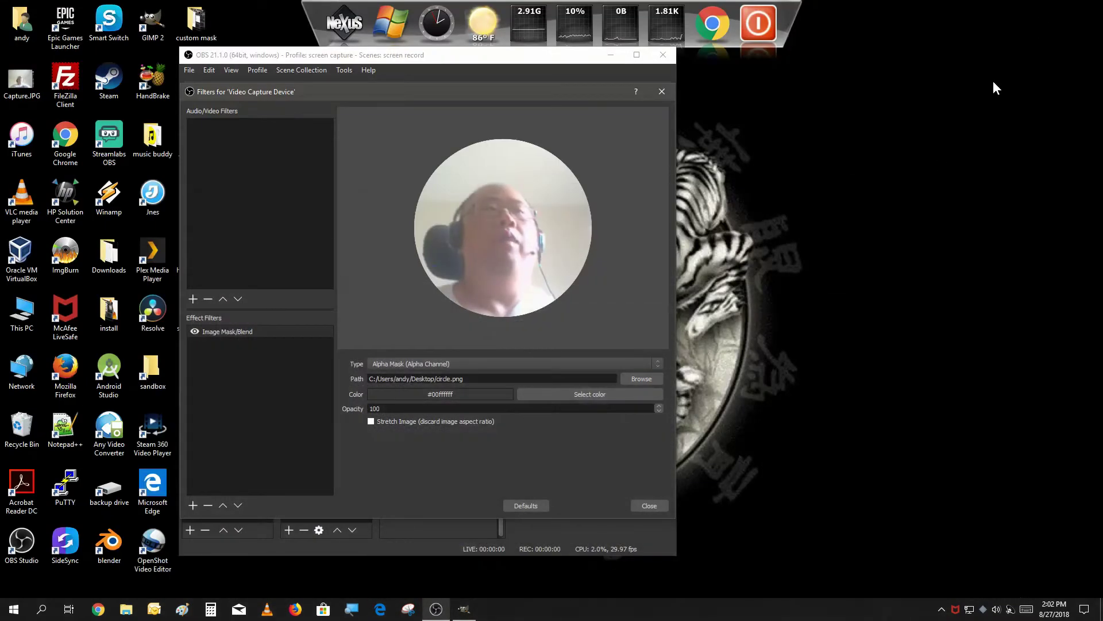
left_click(646, 381)
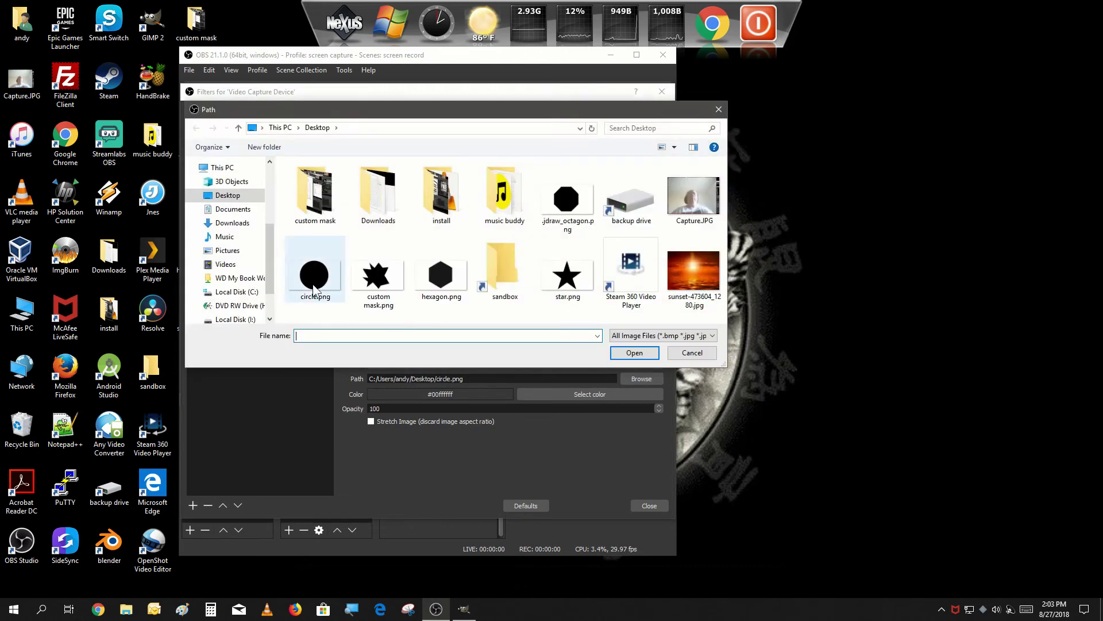
left_click(365, 284)
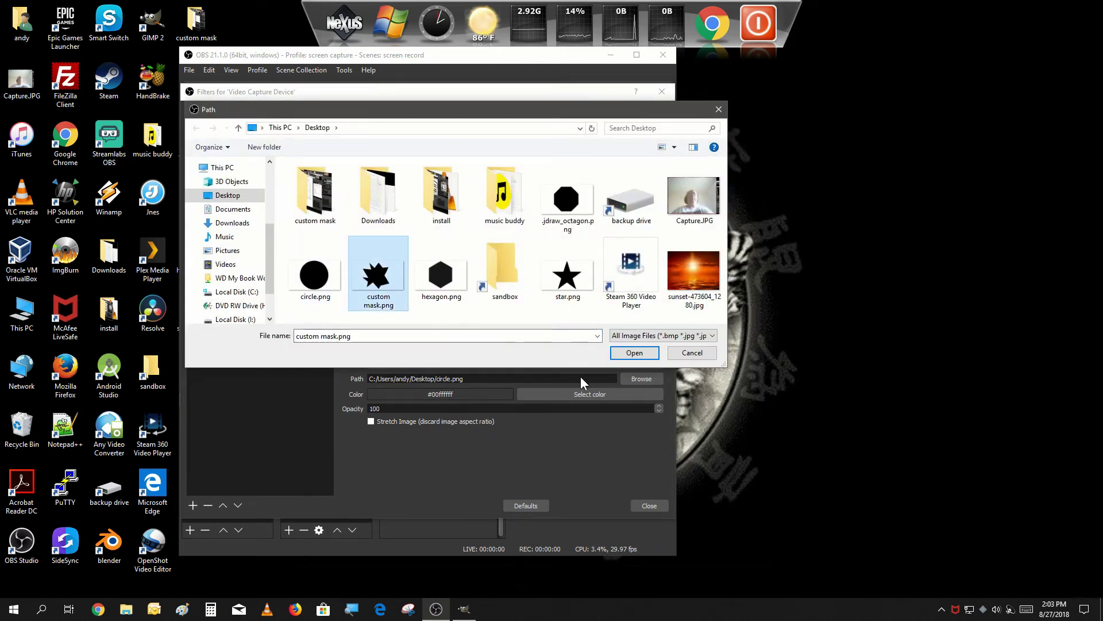
left_click(634, 352)
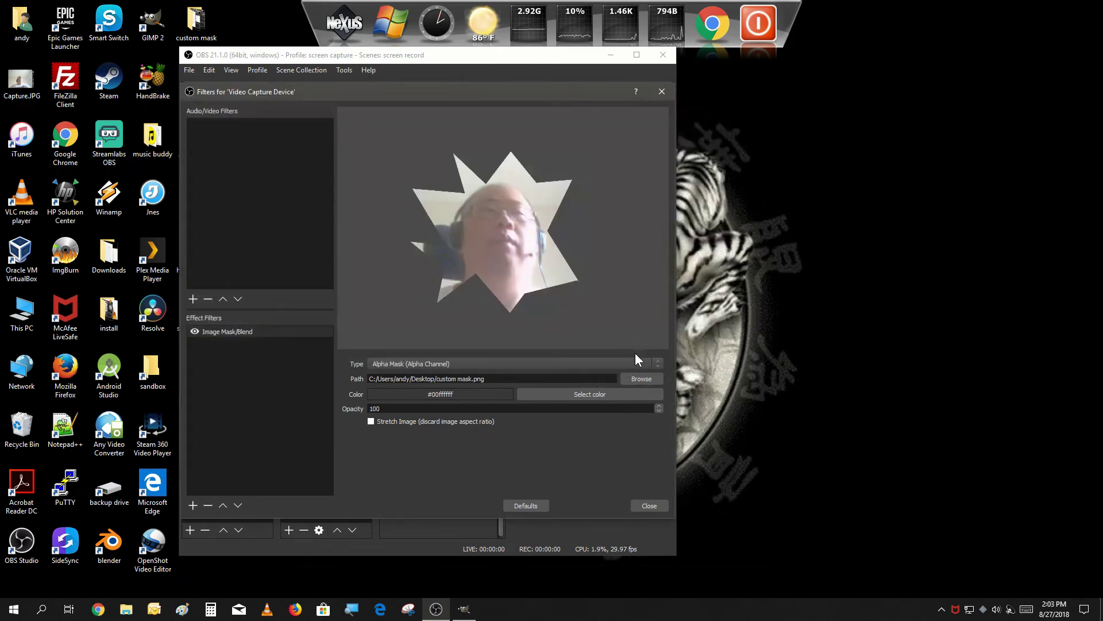
left_click(637, 505)
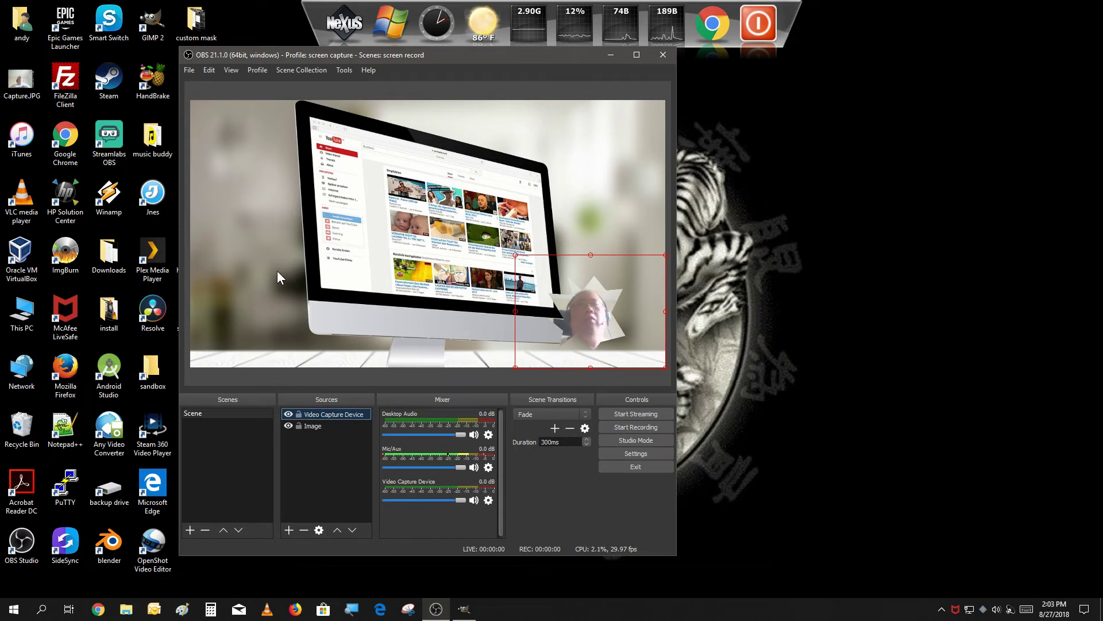
Add an Image Mask/Blend filter with its default name to the Image source
left_click(332, 425)
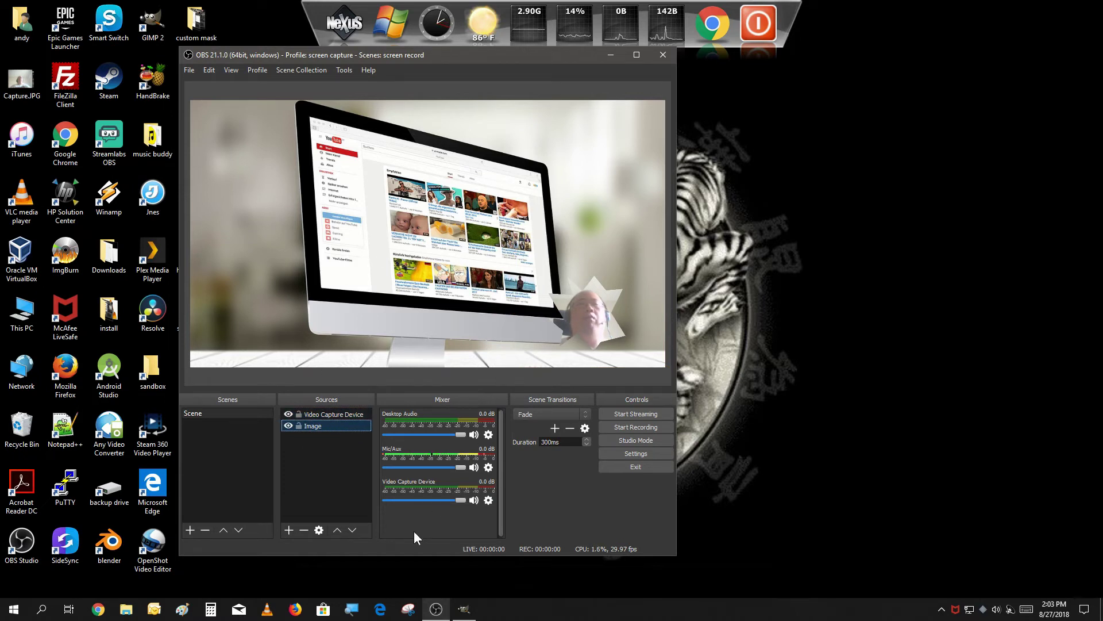
right_click(339, 424)
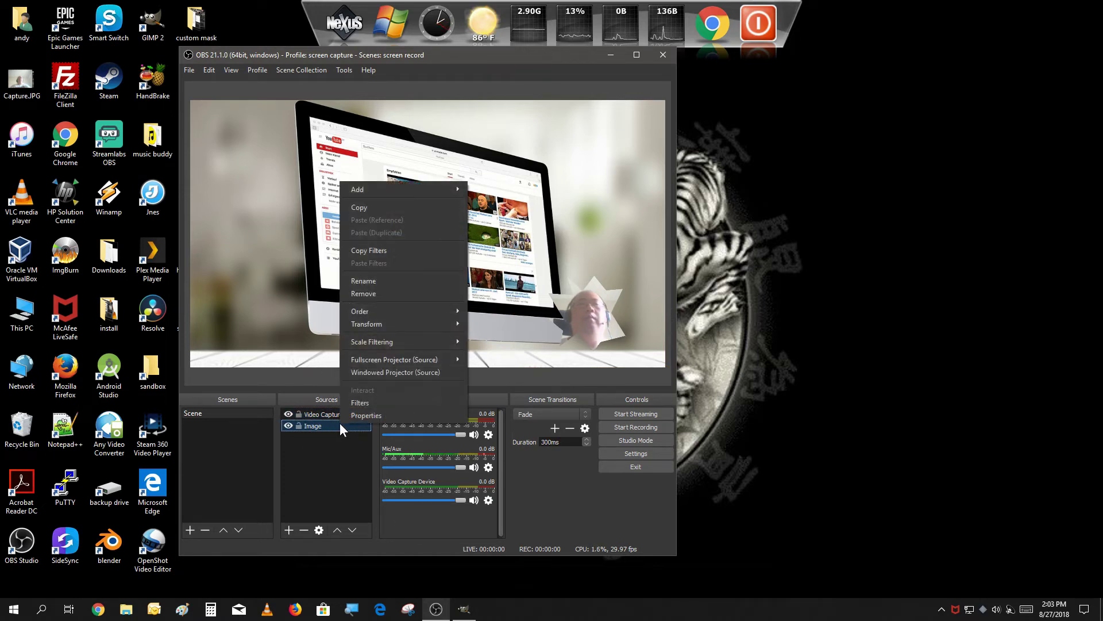
left_click(367, 399)
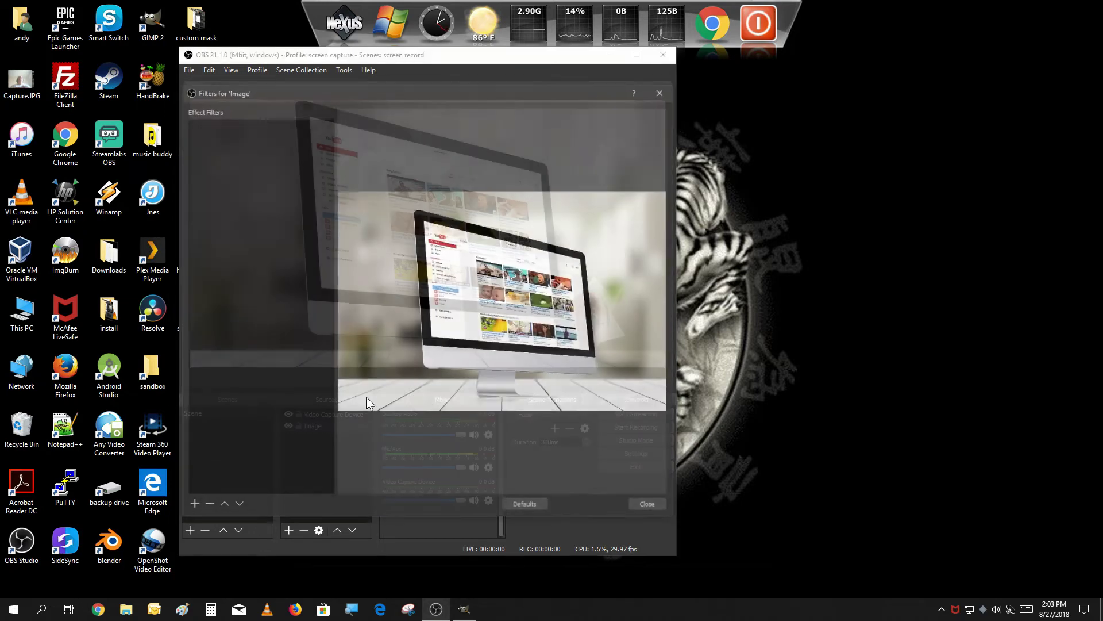
left_click(193, 505)
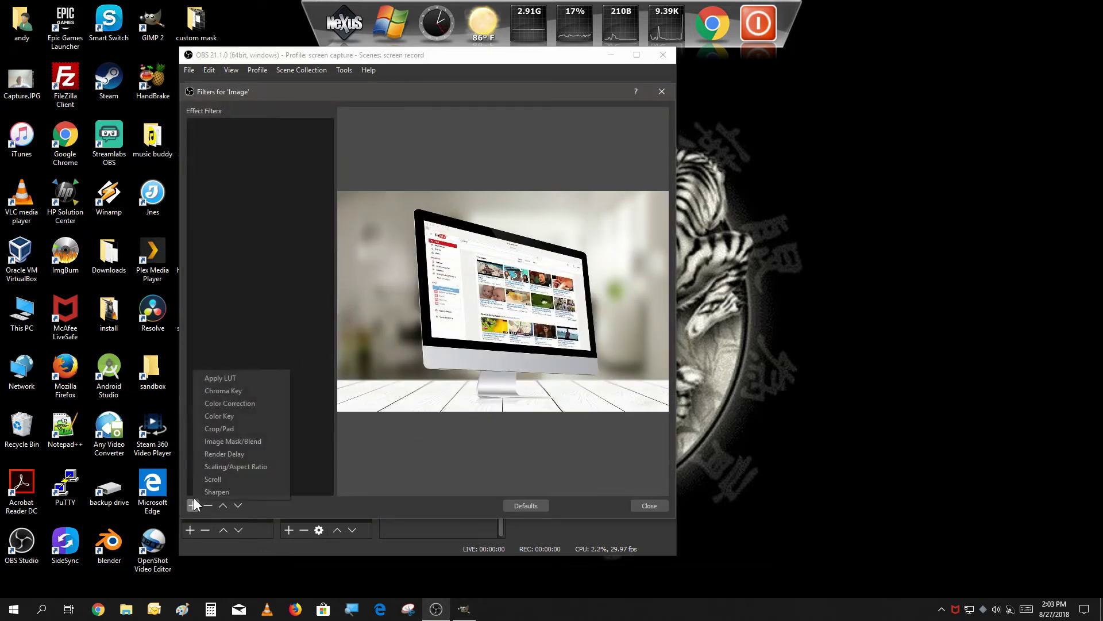
left_click(216, 444)
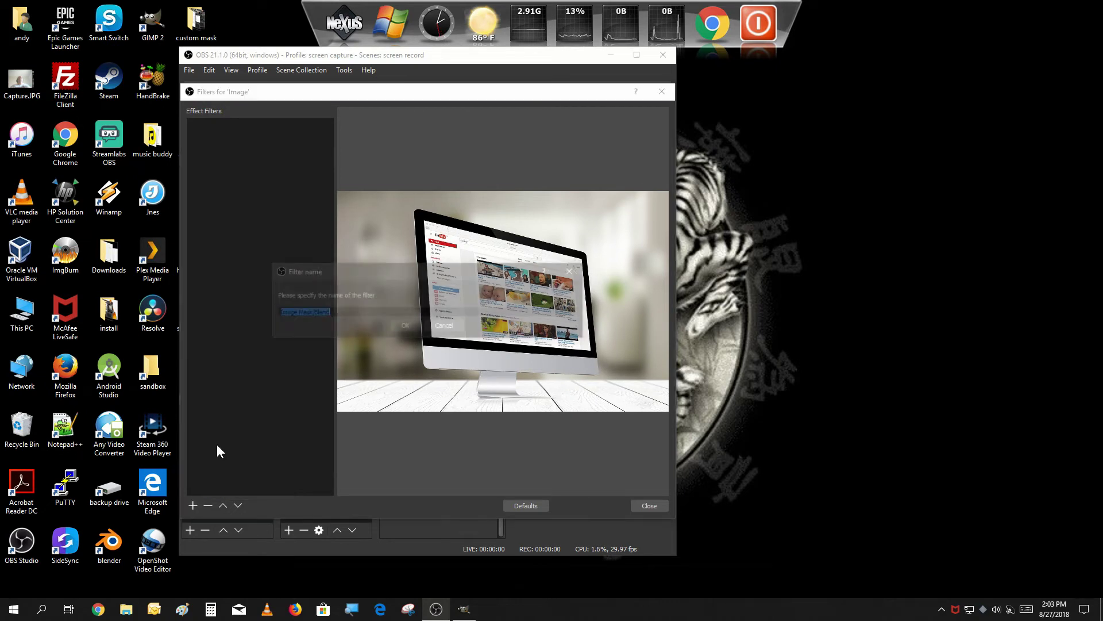
left_click(405, 326)
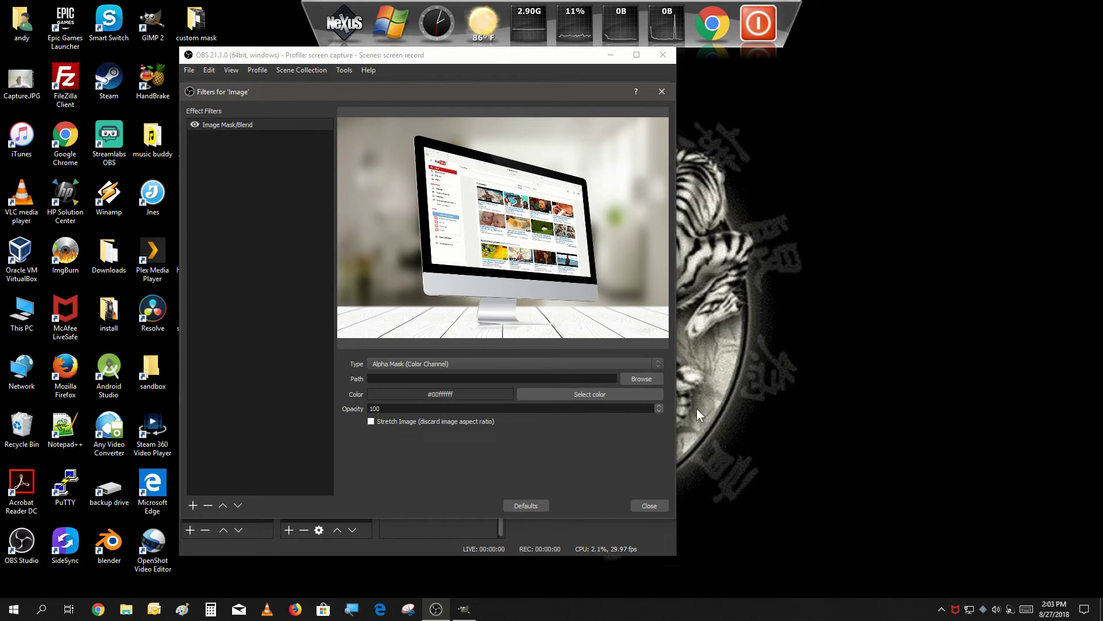
Set the Image source's filter to Blend (Multiply) with sunset-473604_1280.jpg from the Desktop, and close the filters
left_click(639, 365)
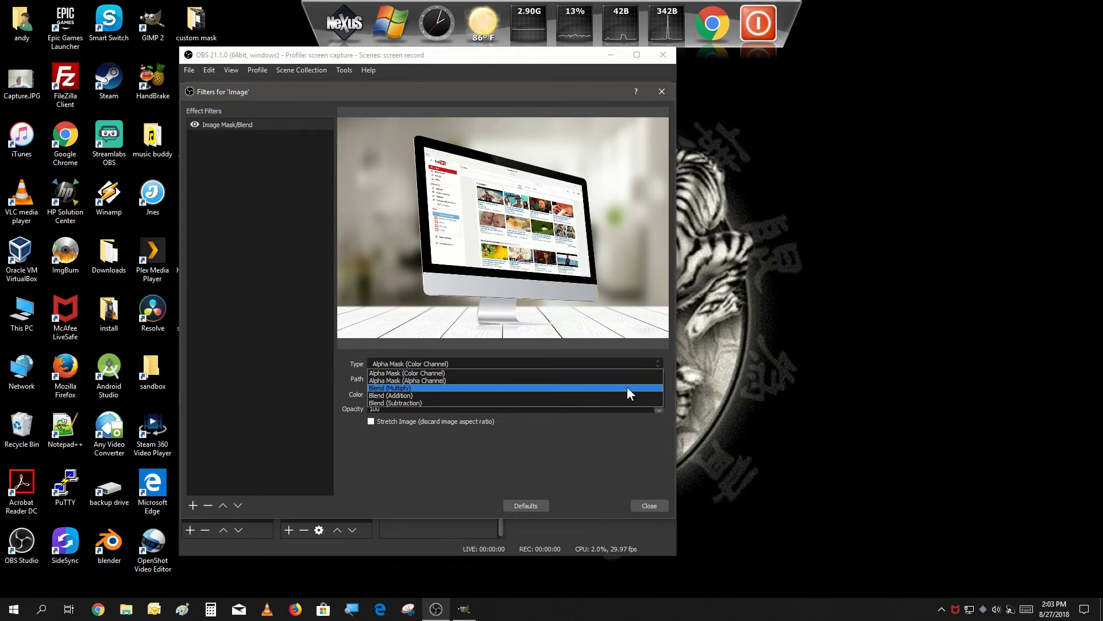
left_click(631, 389)
left_click(639, 381)
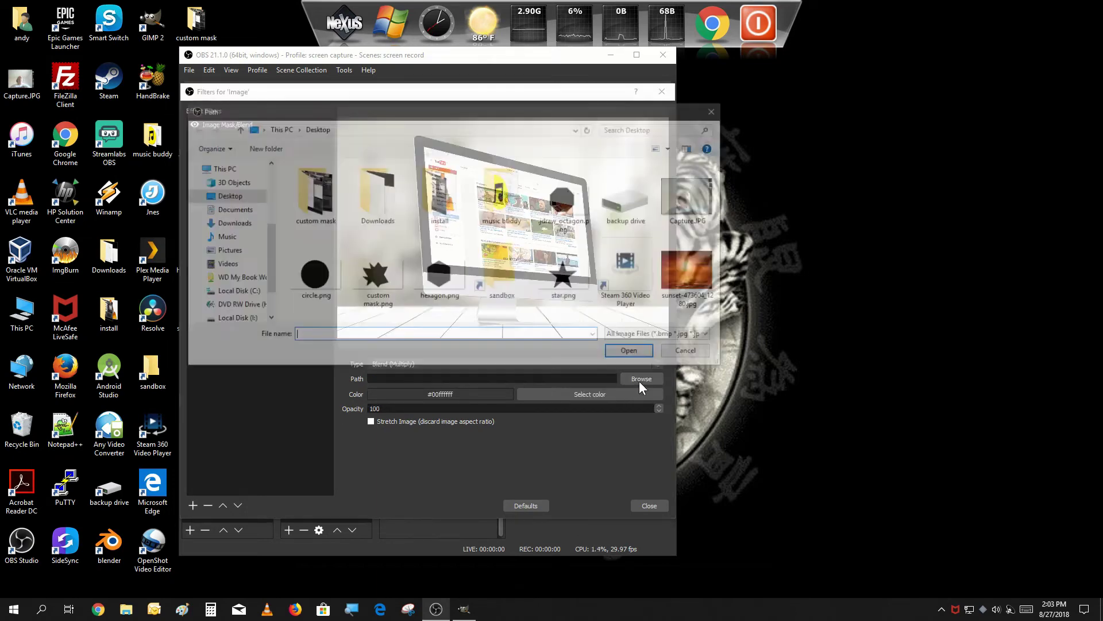
left_click(708, 299)
left_click(654, 354)
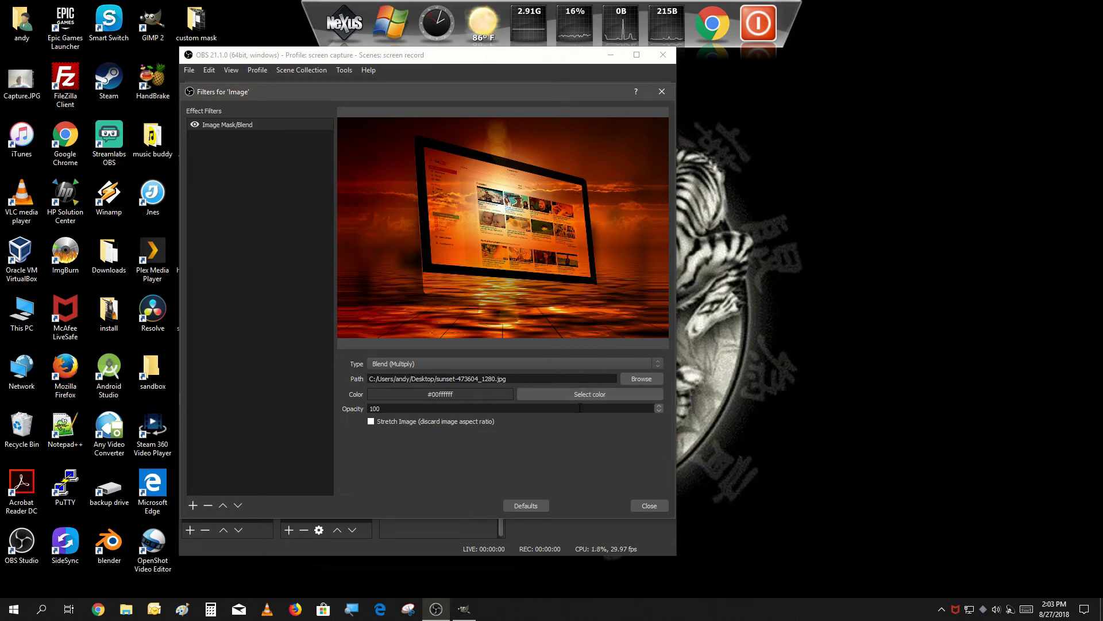
left_click(653, 507)
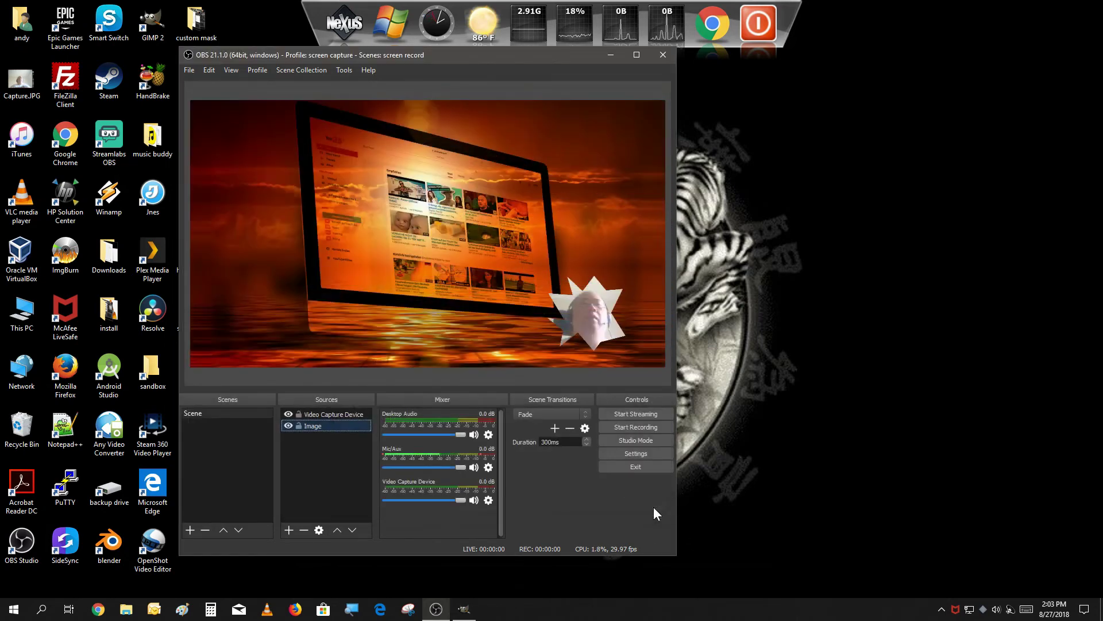